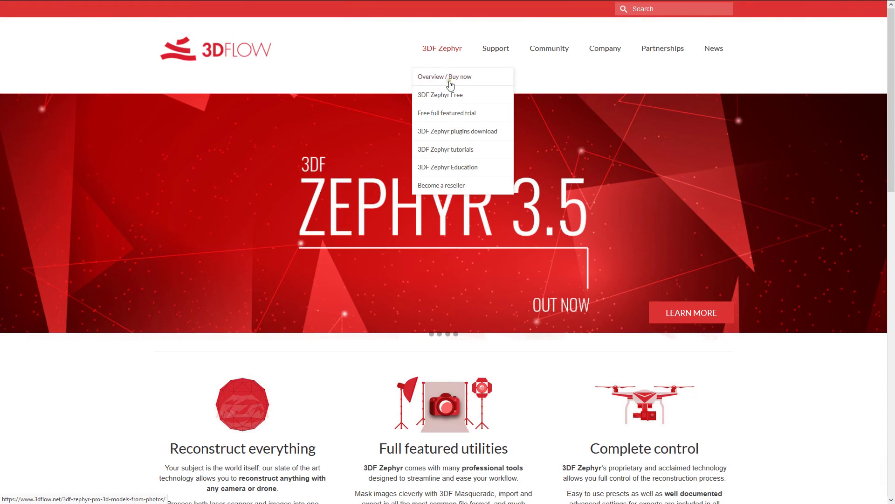
Open the free full featured trial page for 3DF Zephyr and look through the trial options.
left_click(450, 115)
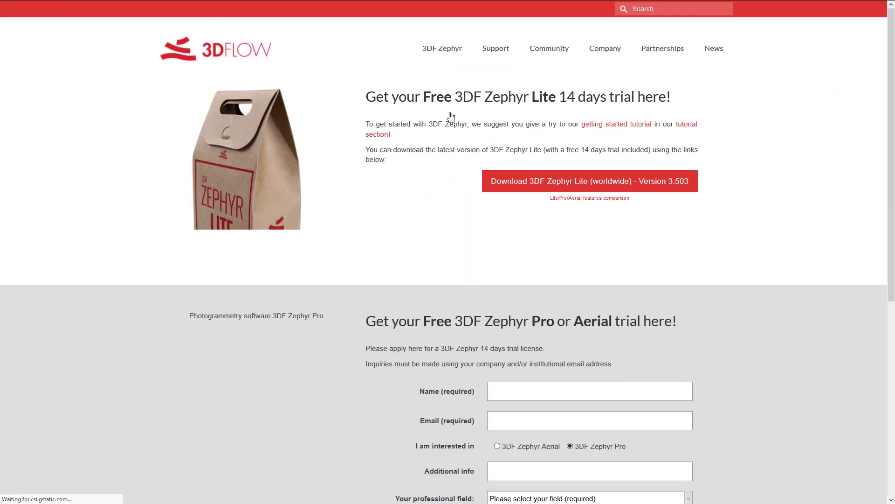
scroll(450, 116, "down", 4)
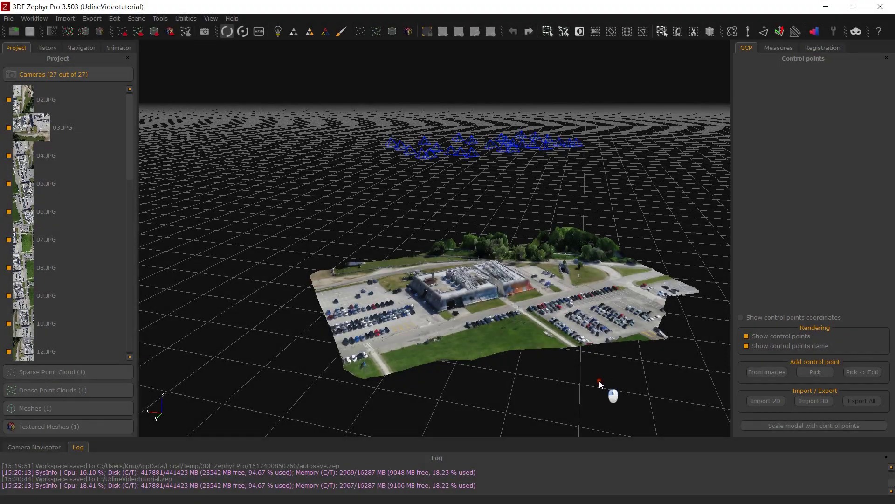
Examine the textured mesh and camera positions from several angles, and display the camera navigator.
mouse_move(600, 381)
left_mouse_down()
mouse_move(471, 398)
mouse_move(482, 434)
mouse_move(472, 401)
left_mouse_up()
left_click_drag(279, 334, 435, 314)
scroll(433, 315, "up", 5)
left_click_drag(233, 282, 366, 287)
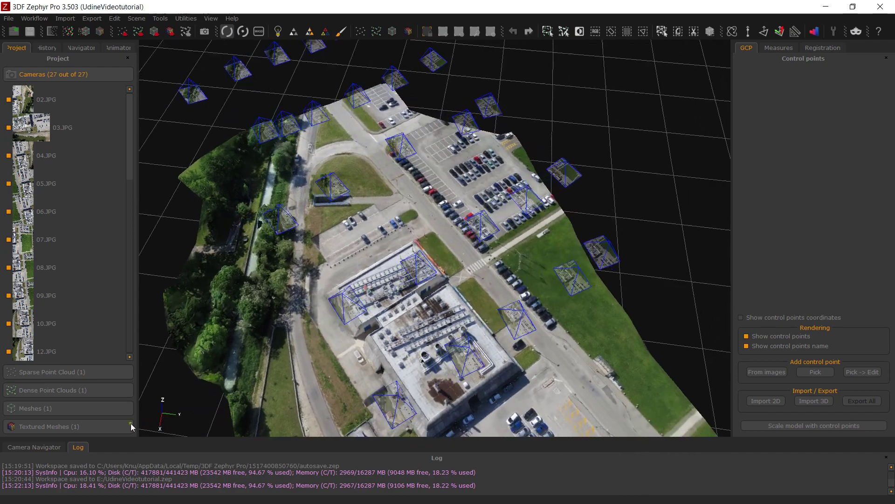
left_click(34, 447)
scroll(420, 331, "down", 5)
left_click_drag(387, 365, 465, 287)
Display the sparse point cloud and the dense point cloud in turn, and inspect each around the building.
left_click(47, 371)
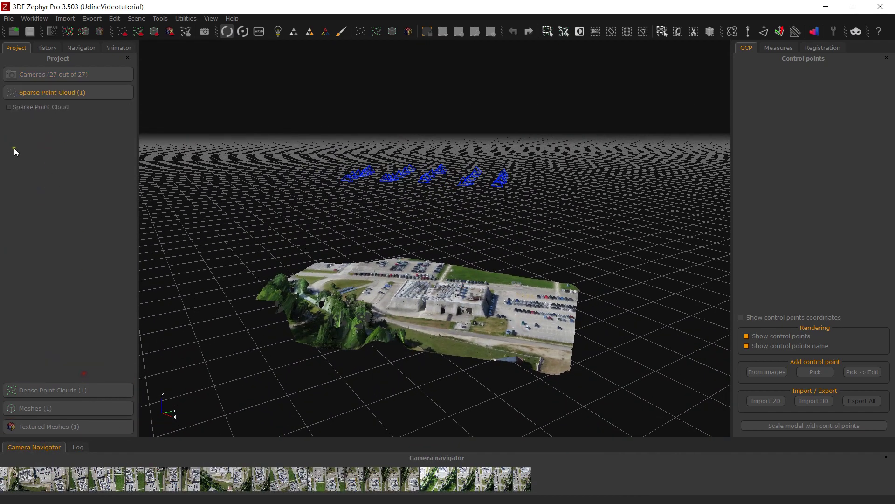
left_click(8, 108)
left_click_drag(359, 310, 281, 304)
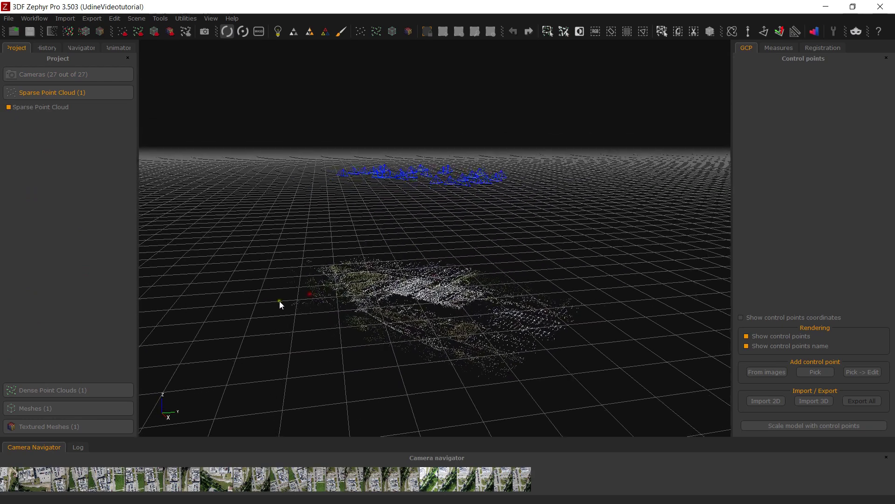
left_click(88, 390)
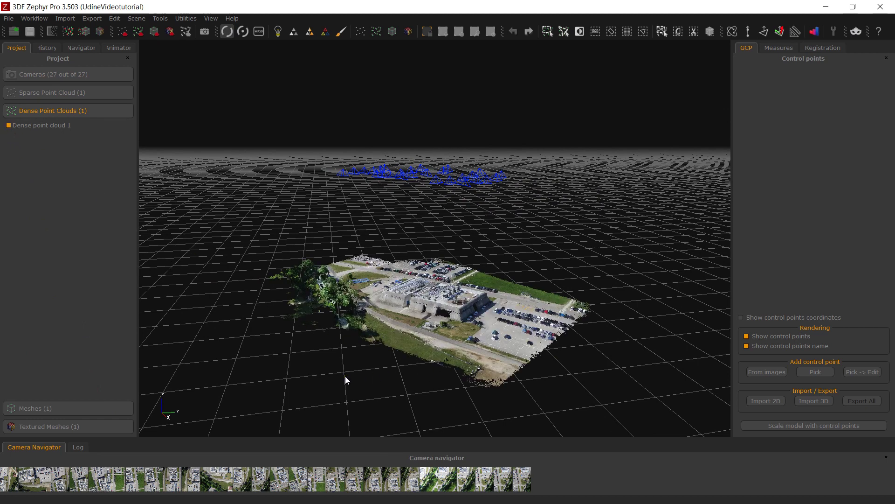
left_click_drag(329, 377, 464, 382)
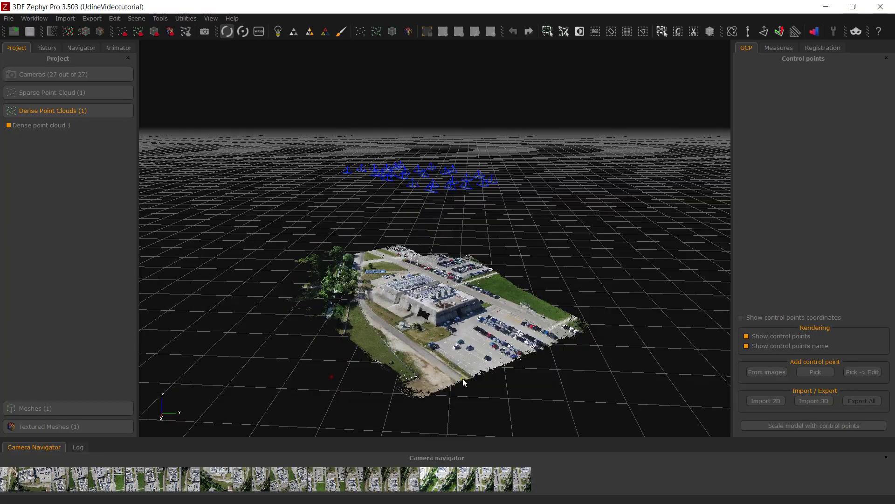
left_click_drag(567, 358, 170, 350)
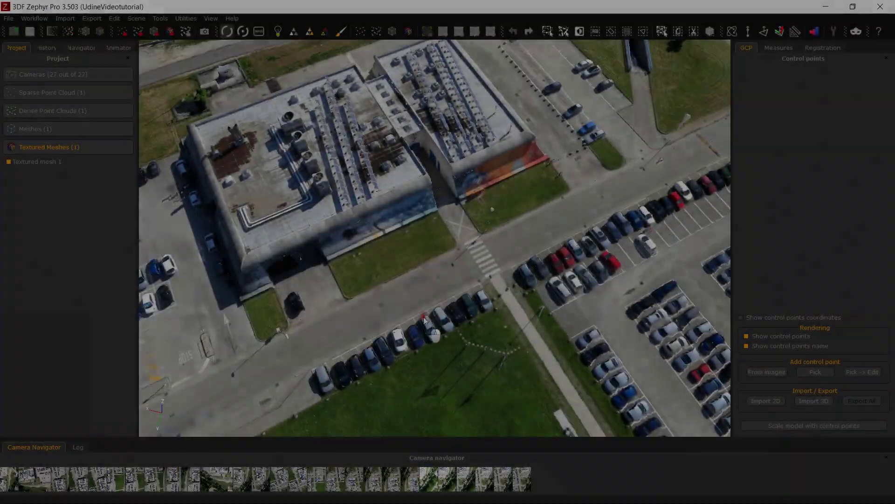
Pick three control points on the textured mesh: the white cross marking, the curb beyond the crosswalk, and the crosswalk's near end.
left_click_drag(443, 317, 484, 292)
scroll(483, 292, "up", 2)
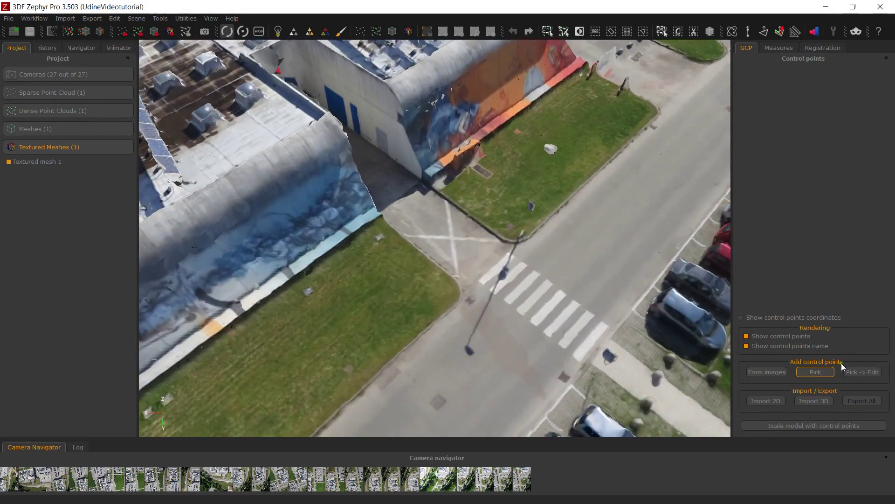
left_click(813, 374)
left_click(453, 237)
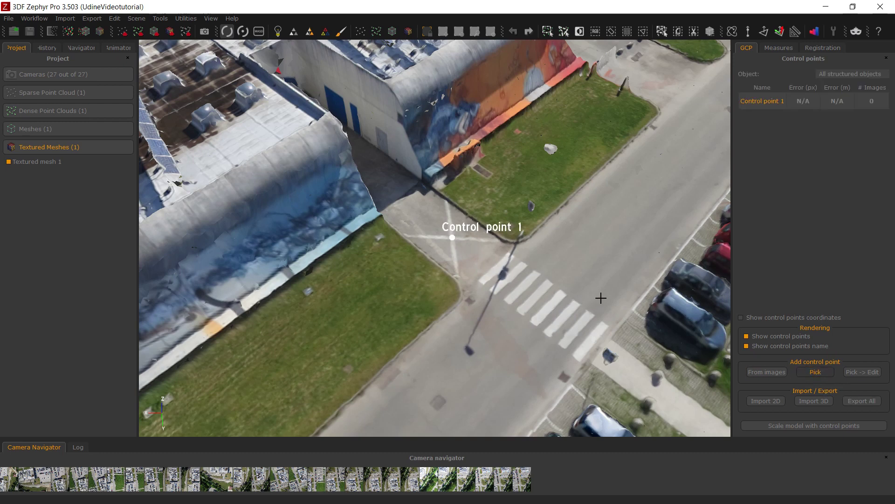
left_click(632, 310)
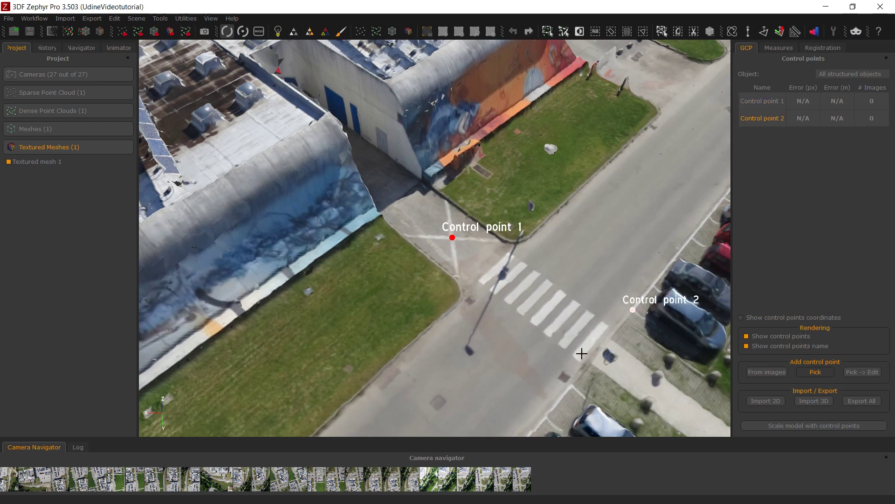
scroll(530, 356, "up", 4)
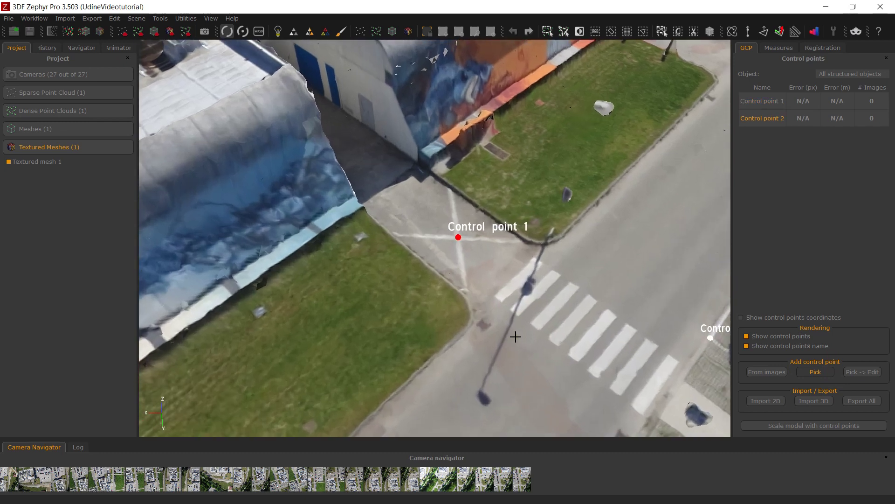
left_click(511, 309)
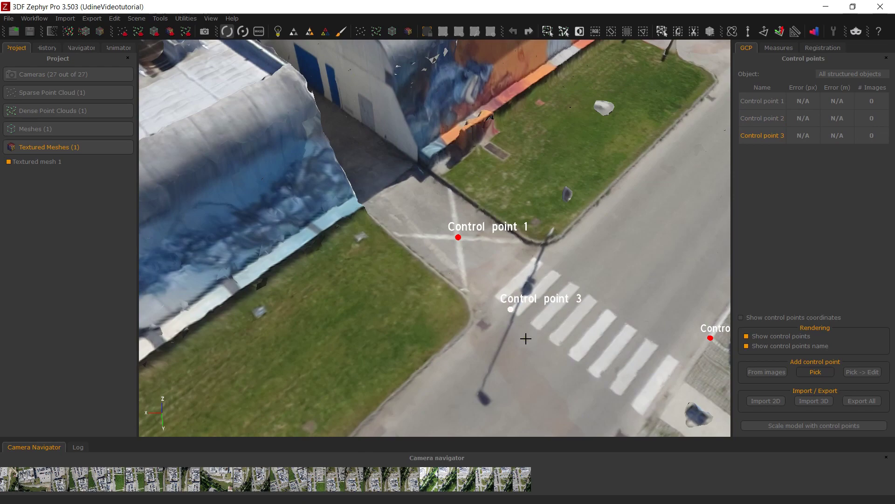
right_click(526, 339)
left_click(586, 335)
left_click_drag(586, 335, 577, 330)
scroll(578, 332, "down", 3)
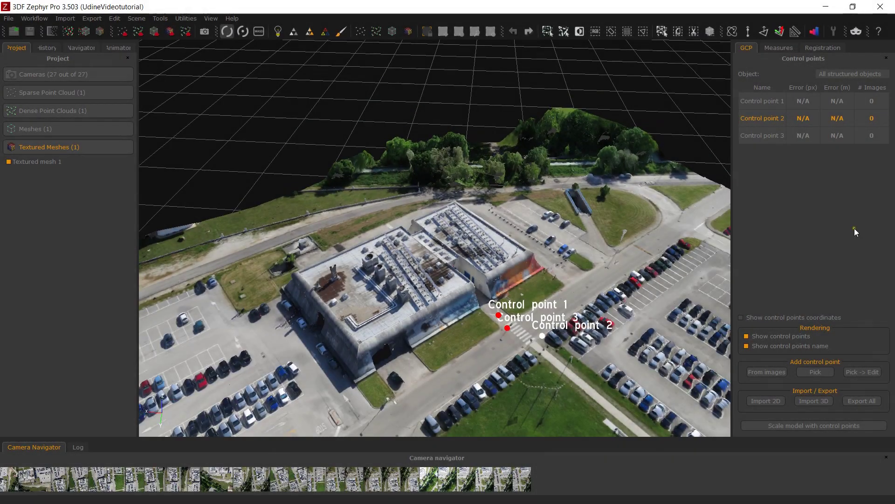
Remove all control points from the workspace.
left_click(779, 99)
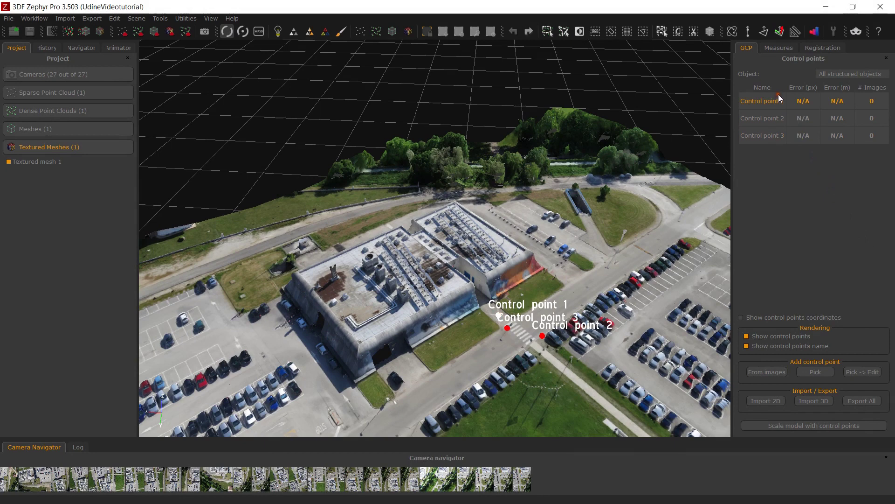
right_click(787, 155)
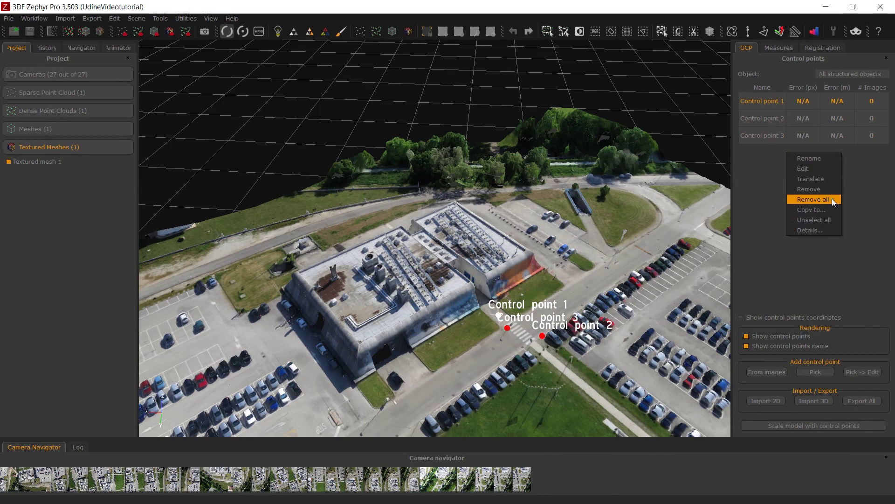
left_click(814, 199)
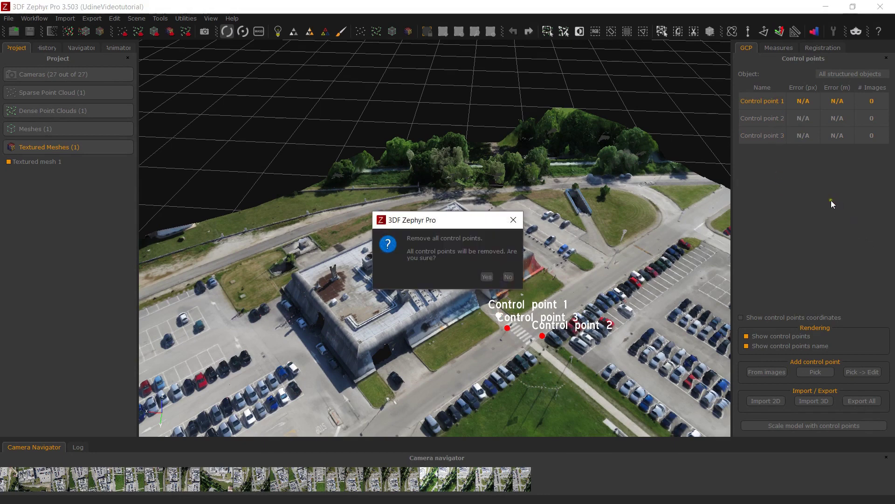
left_click(486, 277)
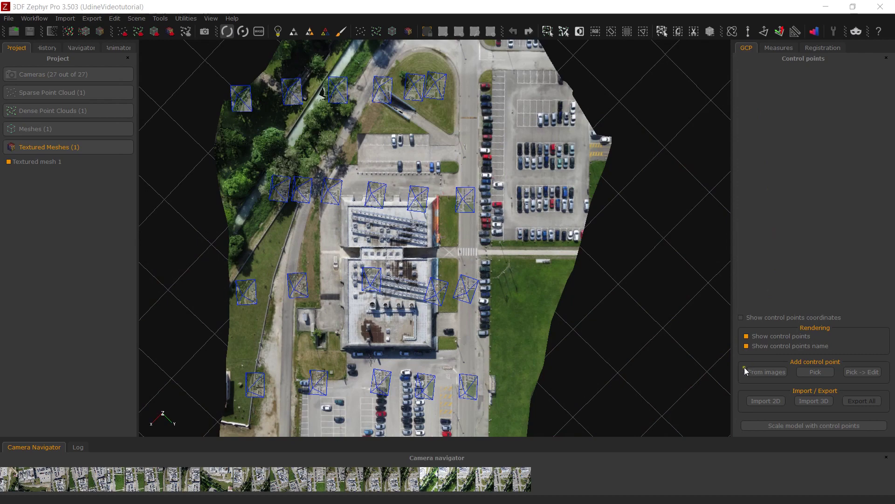
Start a control point from images and mark the corner of the small dark drain in the parking lot in 29.JPG.
left_click(761, 371)
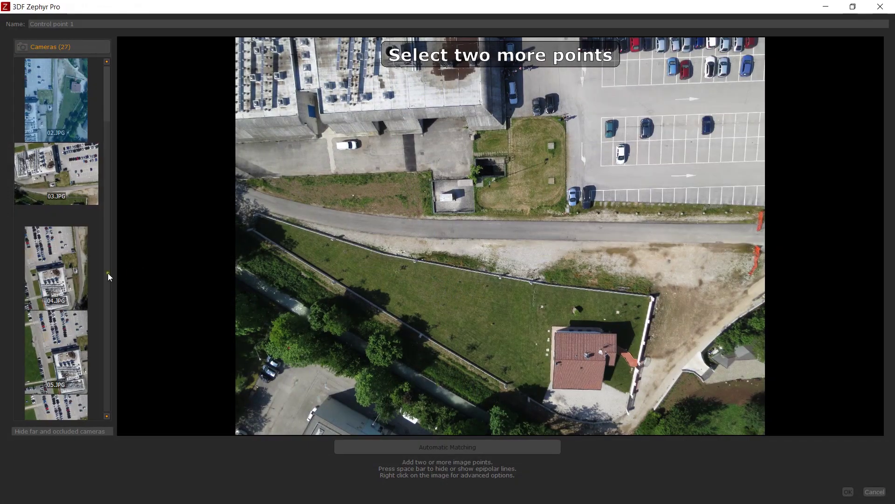
scroll(77, 272, "down", 10)
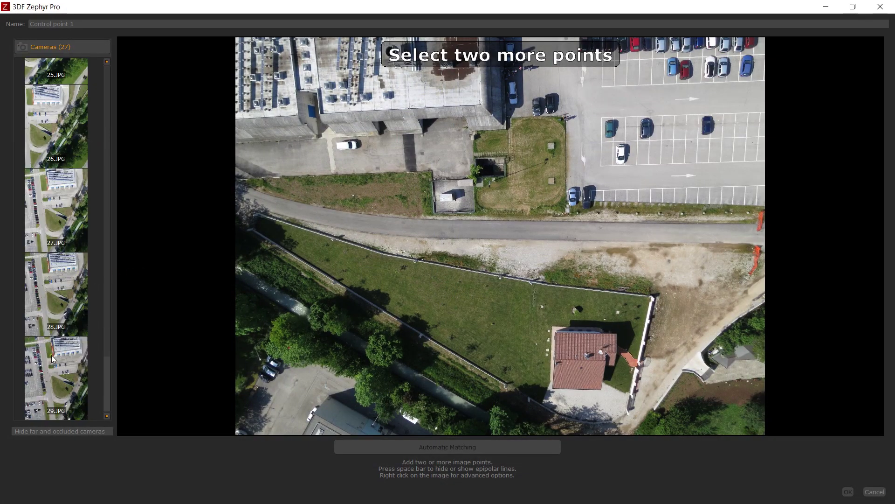
left_click(51, 357)
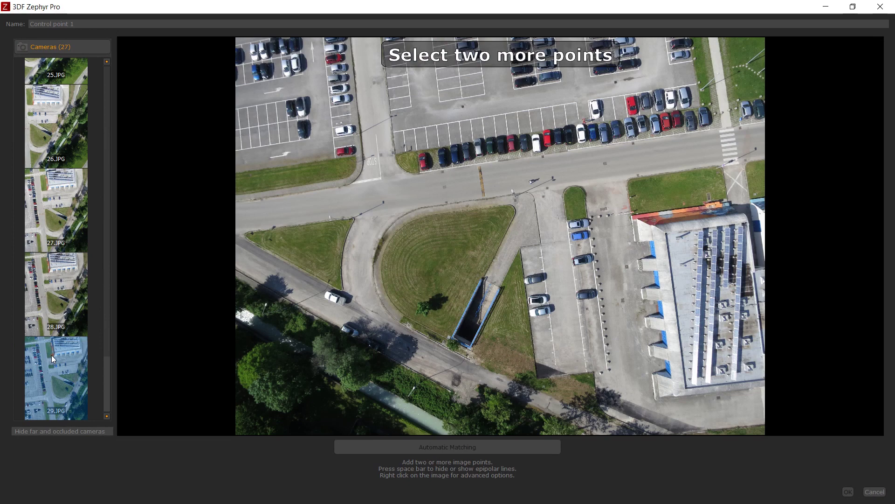
left_click(462, 105)
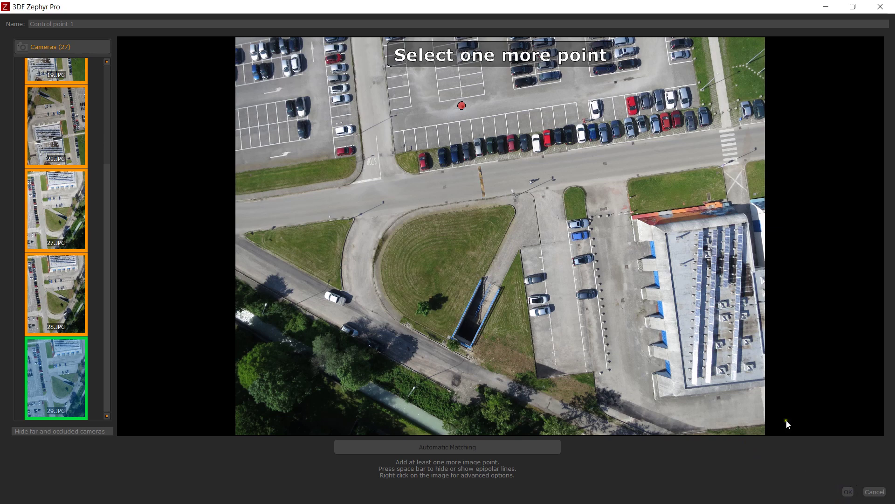
scroll(479, 123, "up", 10)
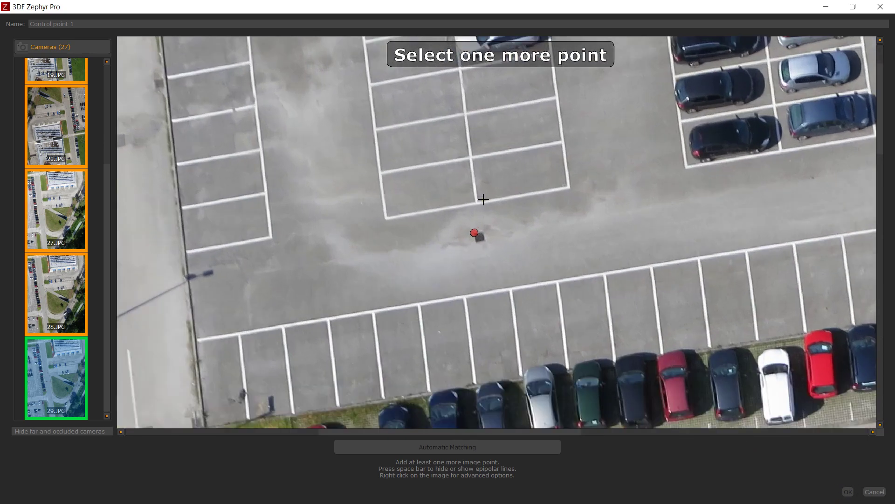
scroll(482, 205, "up", 3)
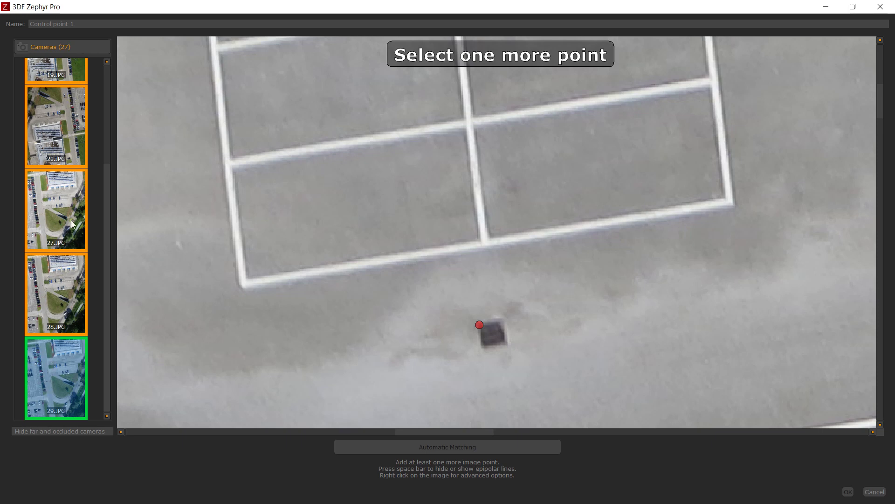
Mark the same drain corner in 28.JPG and 20.JPG, and accept the control point.
left_click(62, 291)
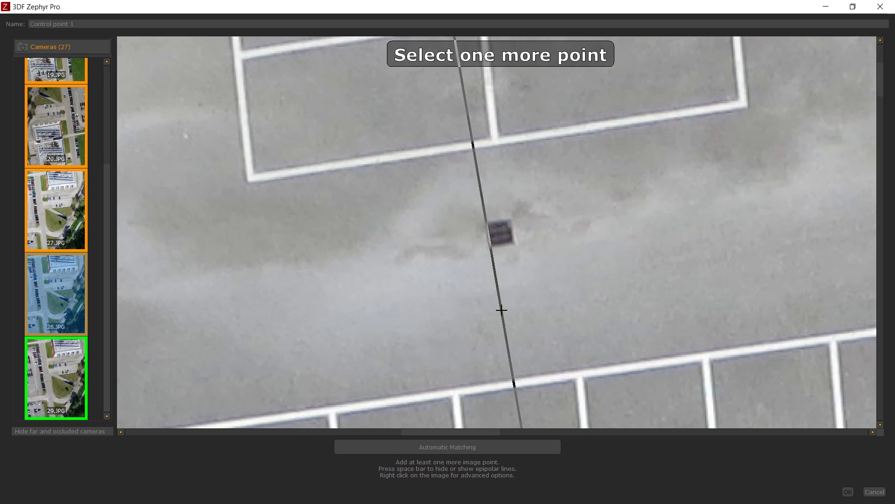
left_click(486, 222)
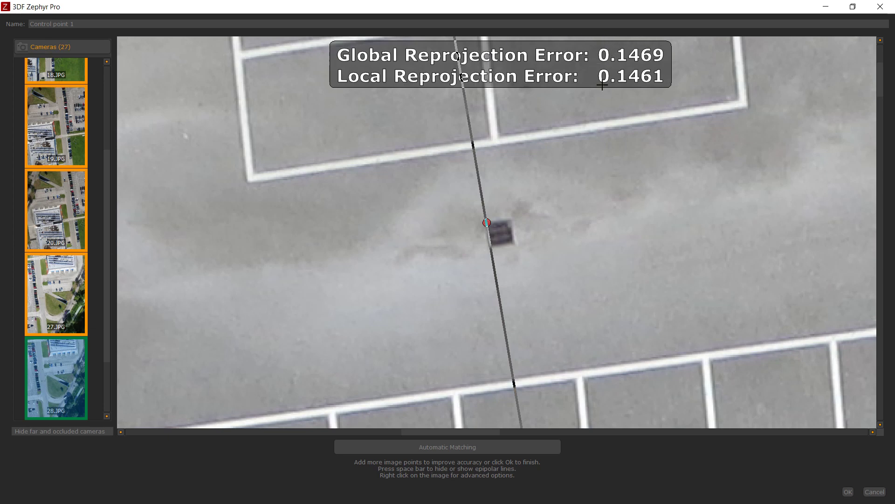
left_click(63, 294)
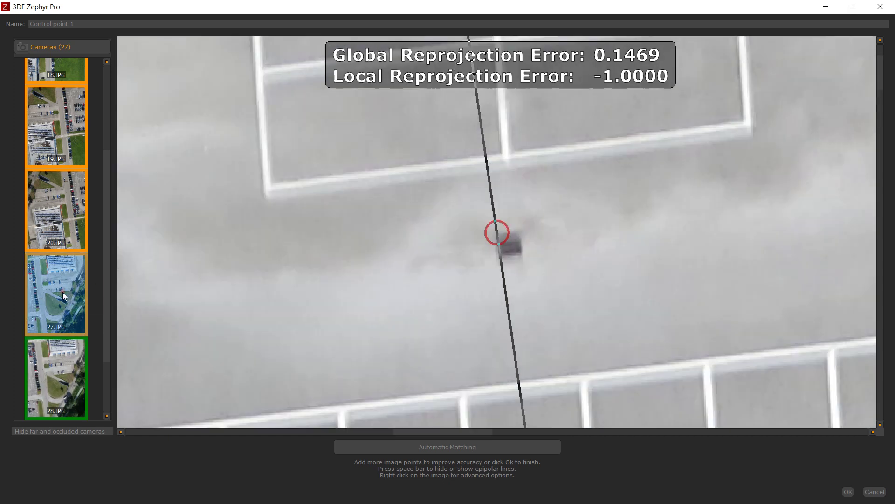
left_click(53, 226)
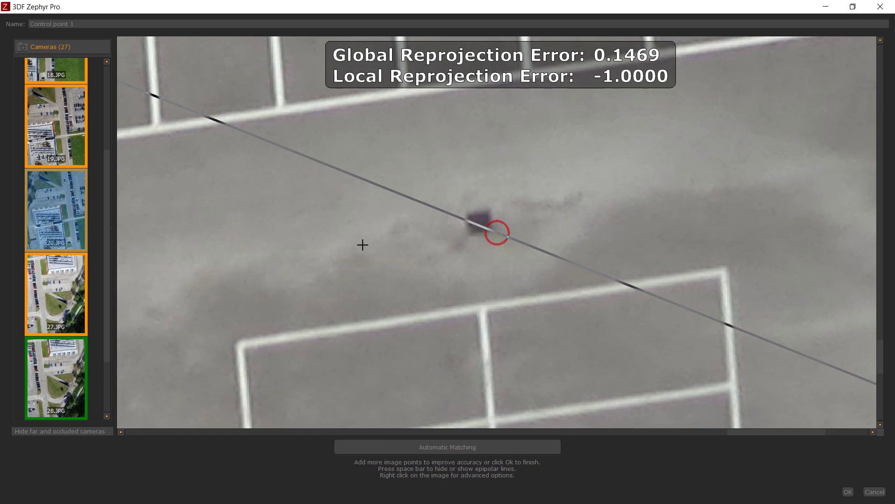
left_click(494, 231)
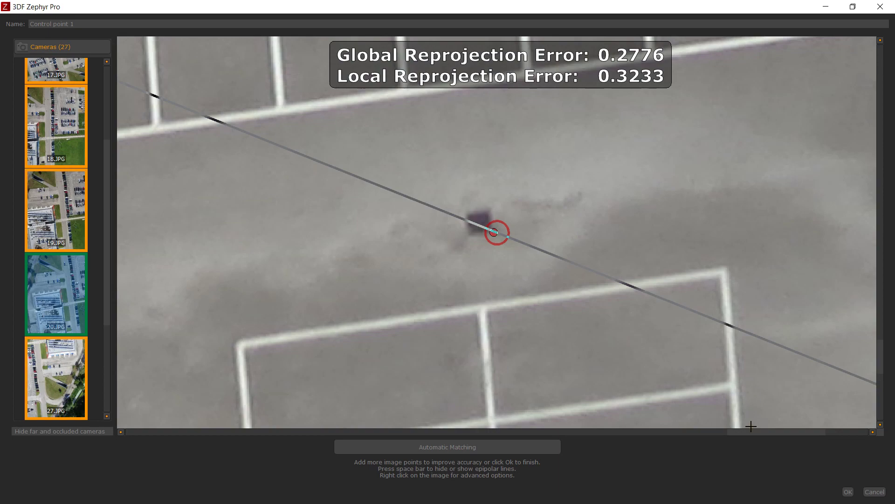
left_click(848, 492)
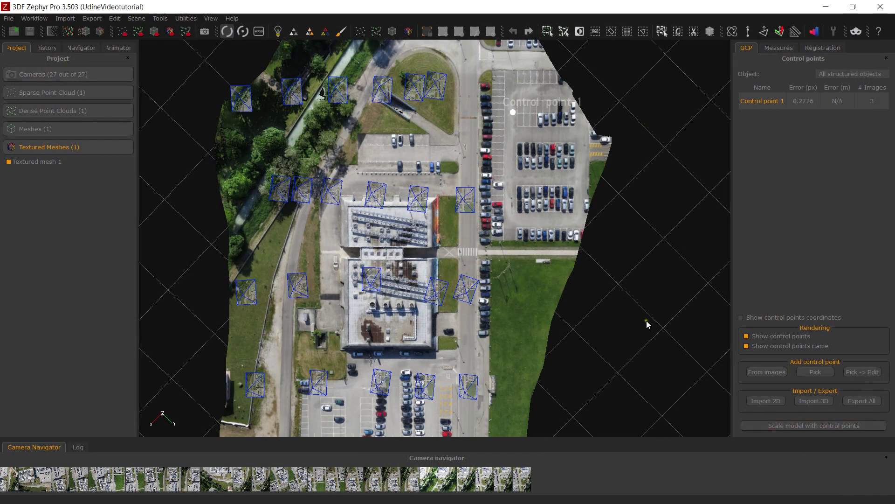
Rename the control point to Point1.
right_click(768, 104)
left_click(776, 107)
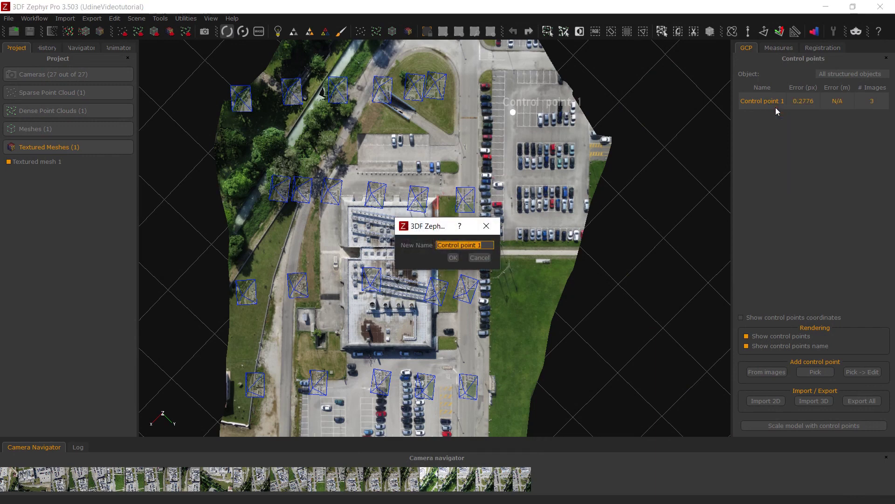
type("Point1")
left_click(453, 257)
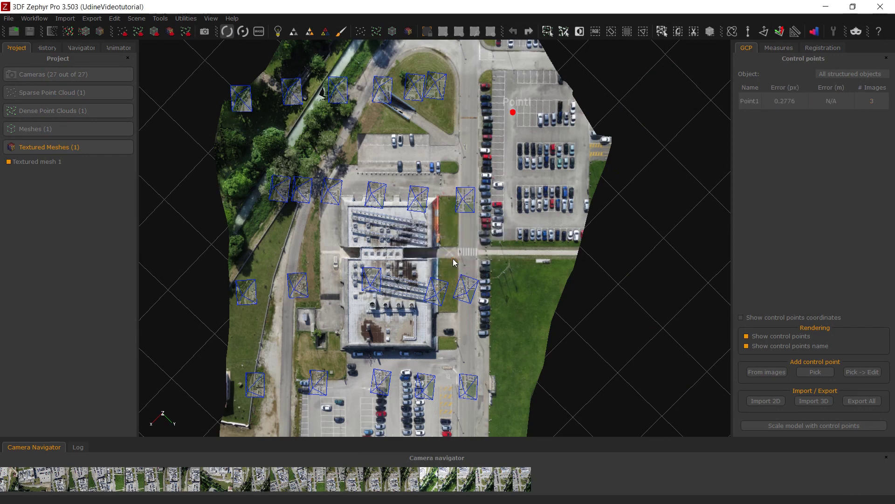
Start a control point from images and mark the outer white-line corner of the parking bay beside the last black car in 29.JPG.
left_click(766, 372)
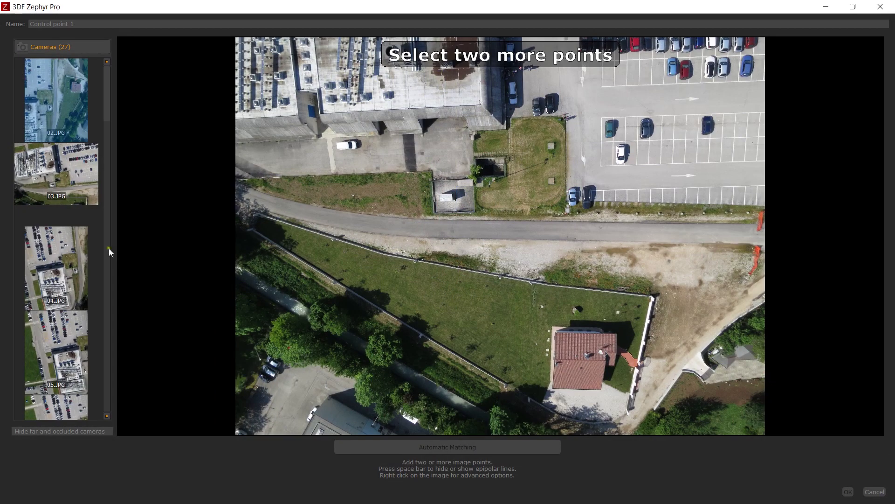
scroll(62, 245, "down", 5)
scroll(62, 245, "down", 3)
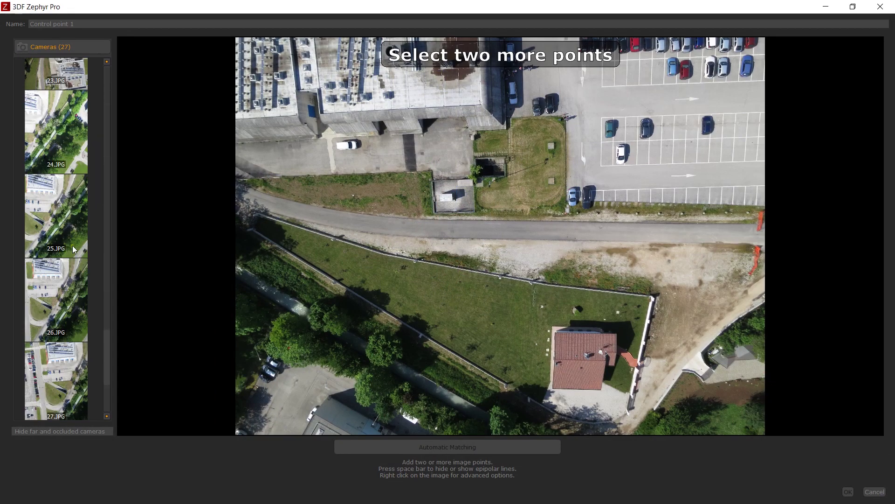
scroll(55, 315, "down", 1)
left_click(38, 359)
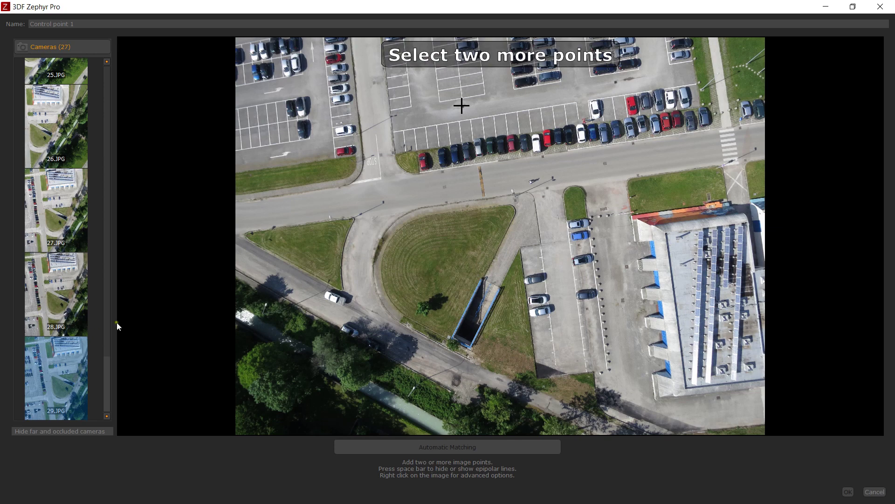
scroll(500, 94, "up", 5)
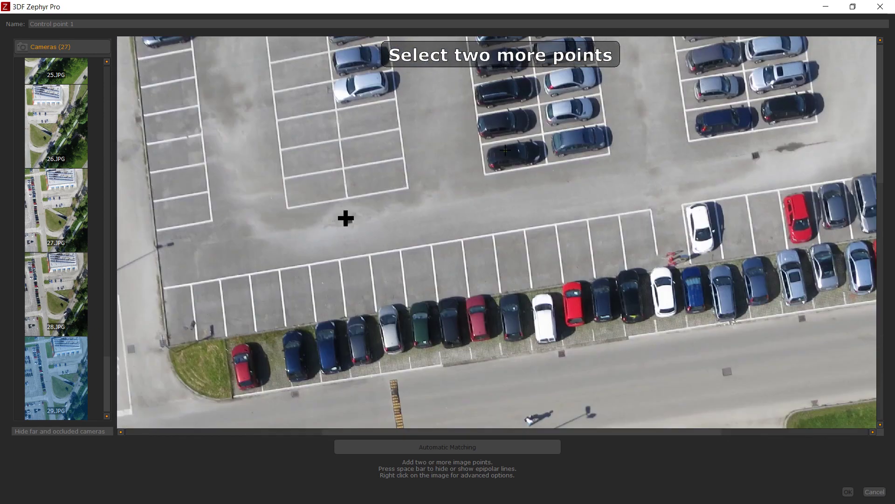
scroll(486, 226, "up", 3)
left_click(471, 283)
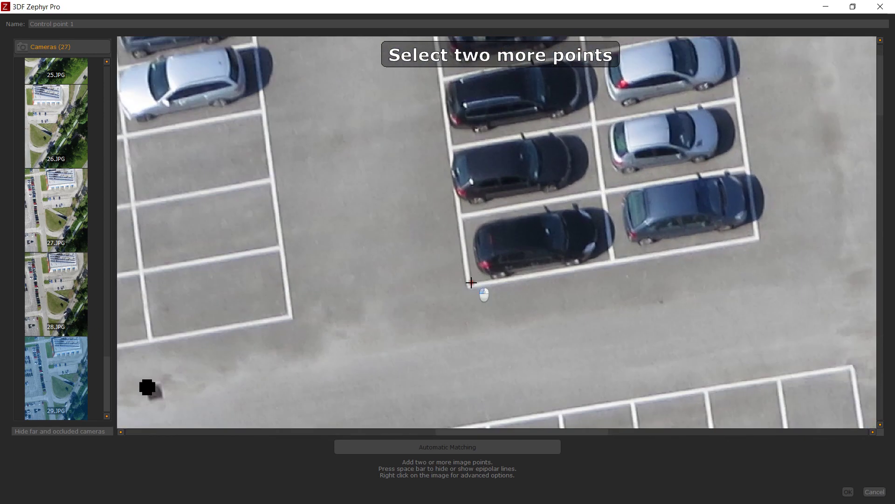
Mark the same parking-bay line corner in 28.JPG and 20.JPG.
left_click(62, 270)
scroll(448, 150, "up", 3)
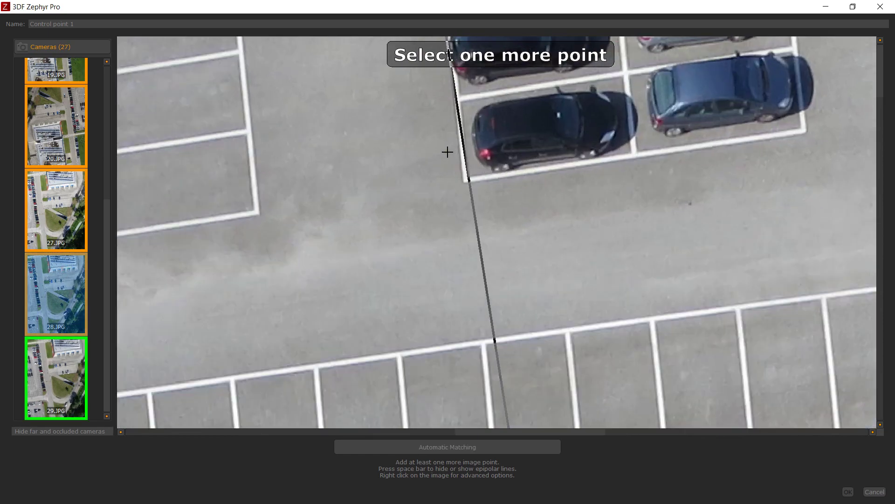
left_click(487, 223)
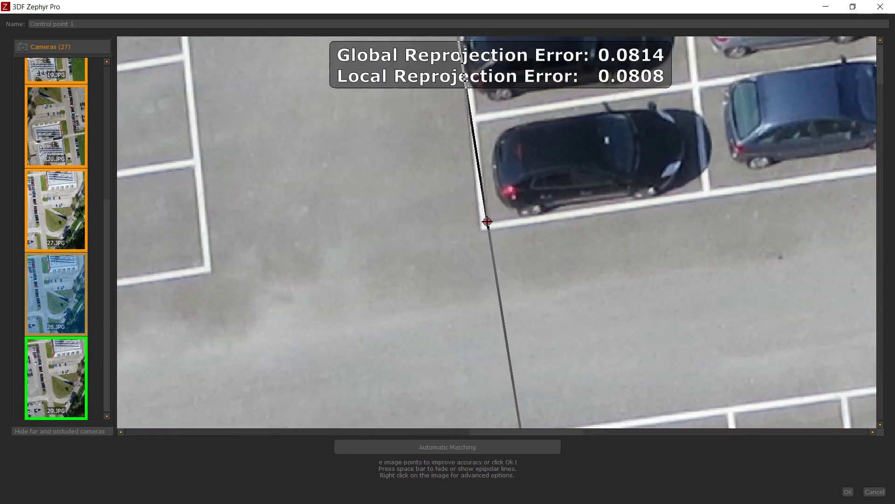
left_click(60, 290)
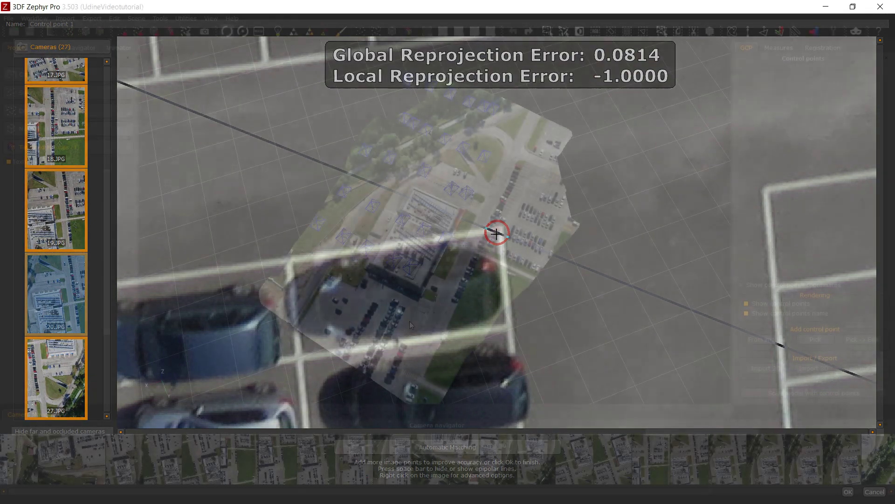
left_click(496, 233)
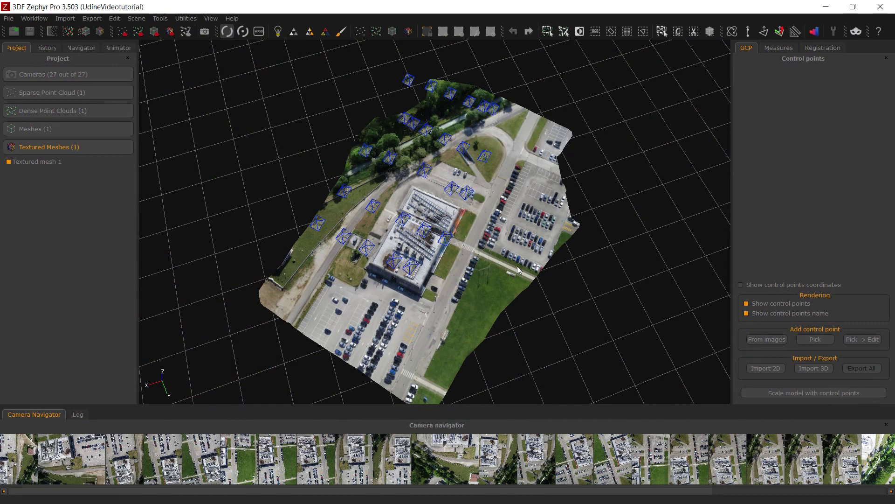
Import the control points' 2D coordinates from 2dCoords.txt in the Udine folder.
left_click_drag(539, 280, 600, 295)
left_click(766, 368)
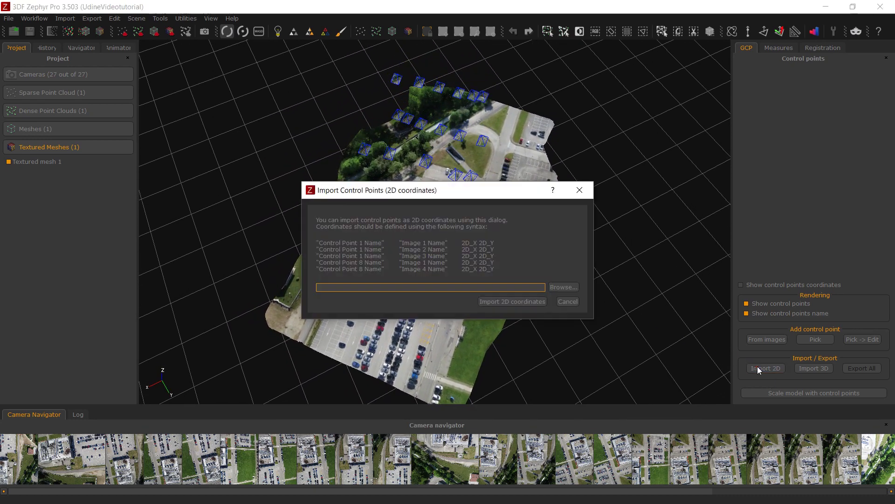
left_click(567, 290)
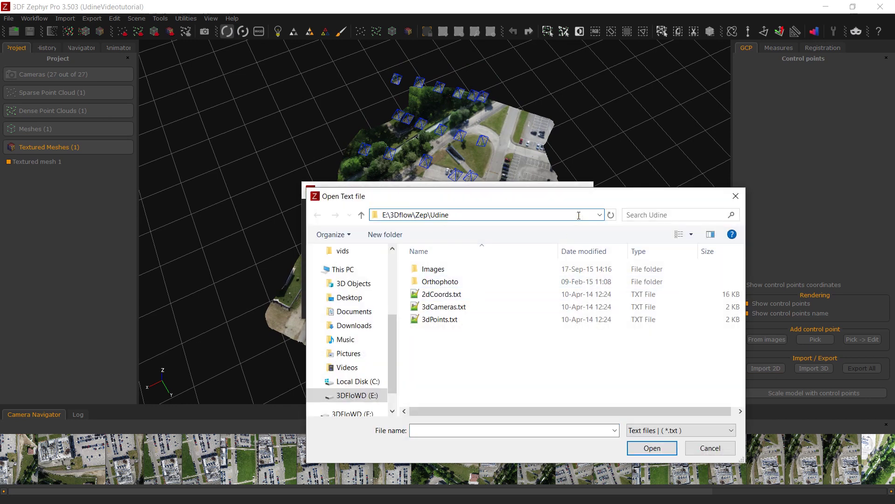
double_click(490, 293)
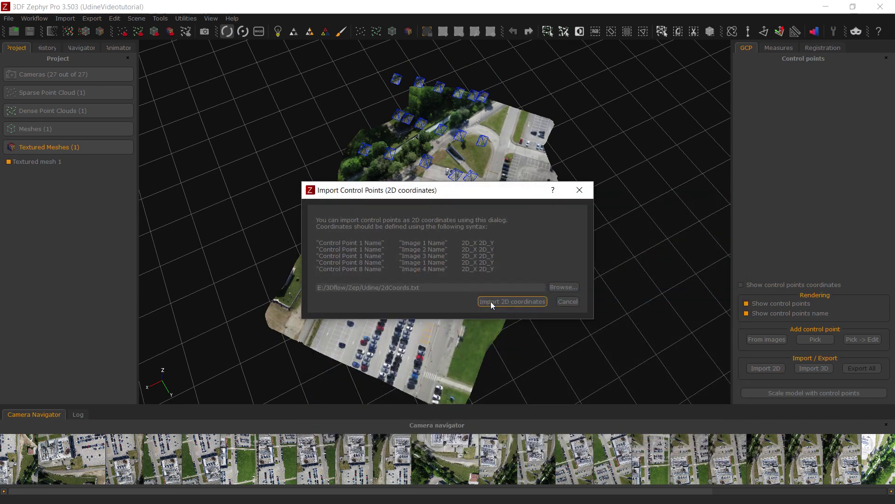
left_click(491, 302)
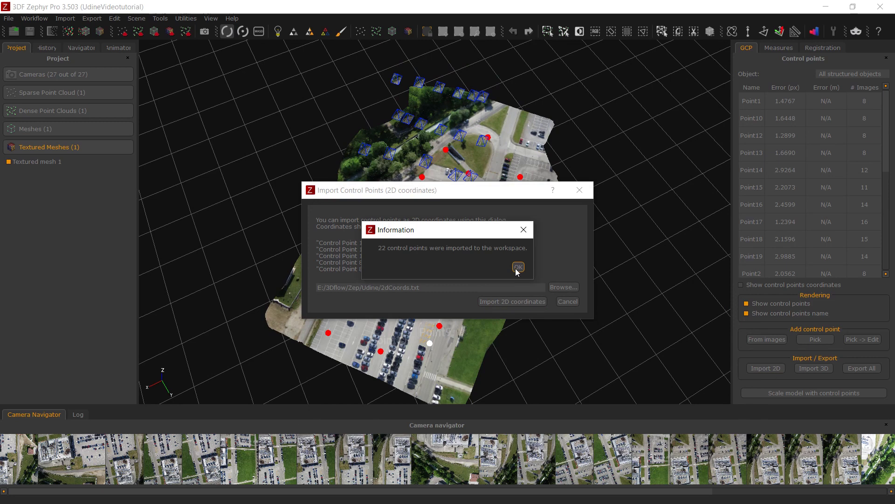
left_click(517, 267)
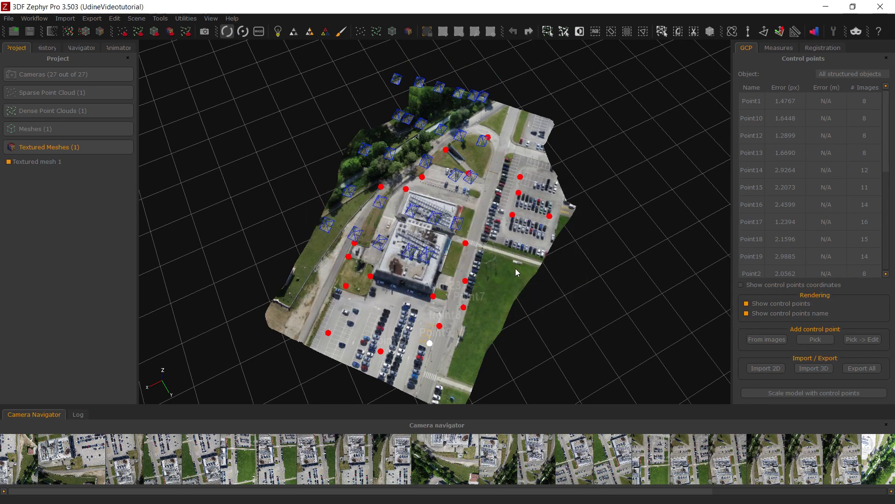
Open the control points alignment for scaling the model and import the constraints from 3dPoints.txt.
left_click(775, 394)
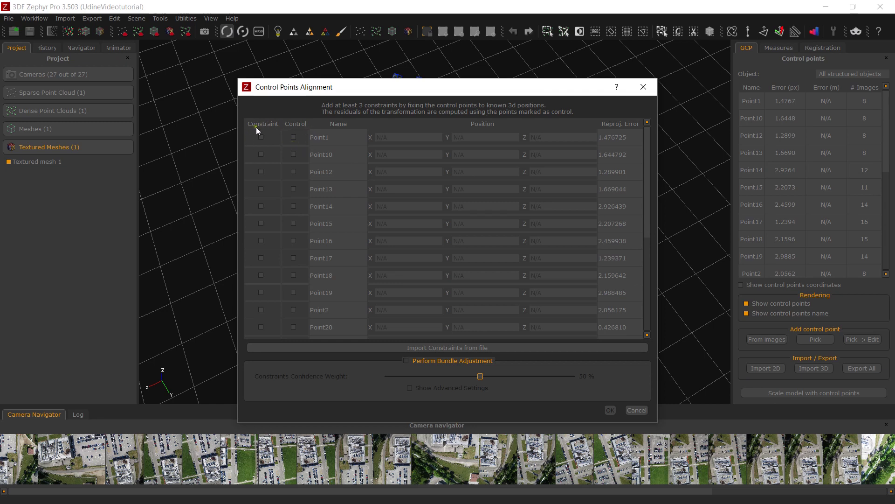
left_click(438, 348)
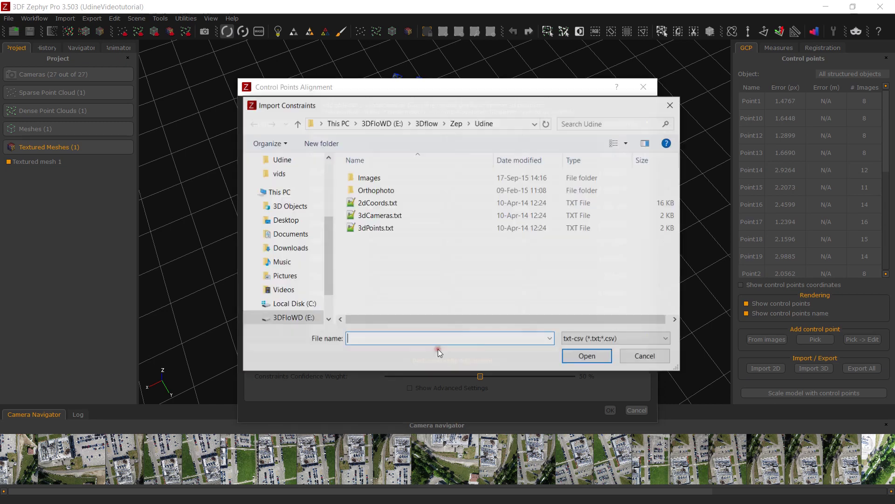
double_click(378, 229)
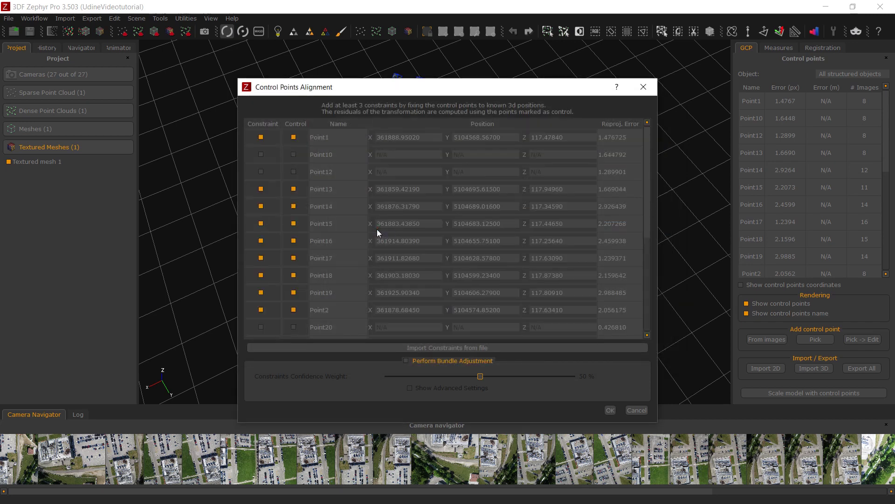
Exclude Point13 as a control, and exclude Point15, Point17 and Point19 as constraints.
left_click(294, 190)
left_click(260, 224)
left_click(261, 258)
left_click(261, 293)
Align the model to the control points with bundle adjustment at 50% constraints confidence weight, accepting deletion of the dense cloud and meshes.
left_click(415, 363)
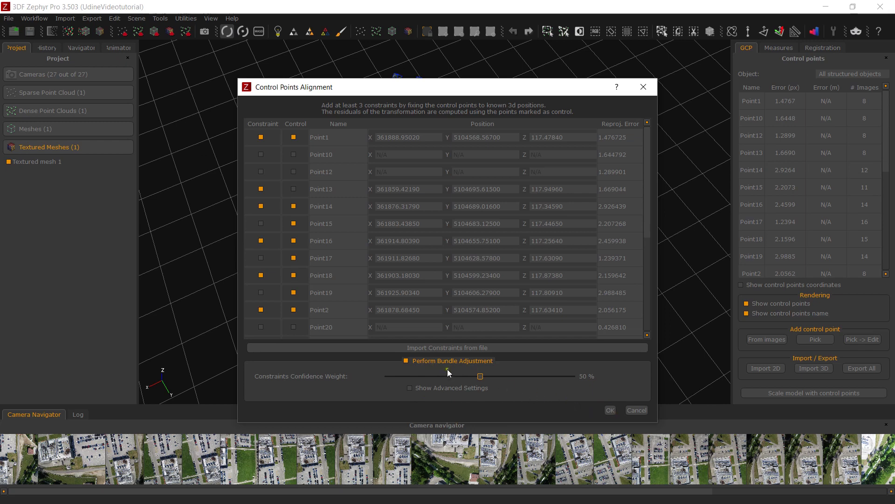
mouse_move(480, 376)
left_mouse_down()
mouse_move(512, 376)
mouse_move(455, 376)
mouse_move(493, 377)
mouse_move(480, 376)
left_mouse_up()
left_click(614, 413)
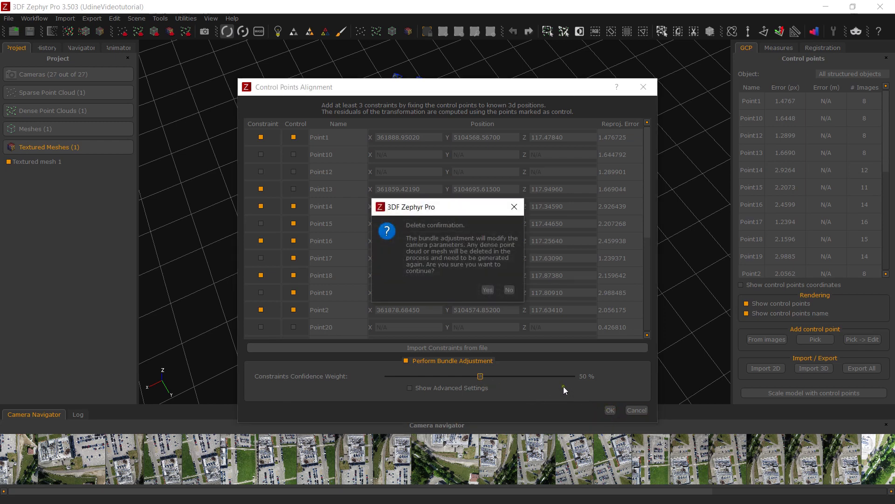
left_click(488, 290)
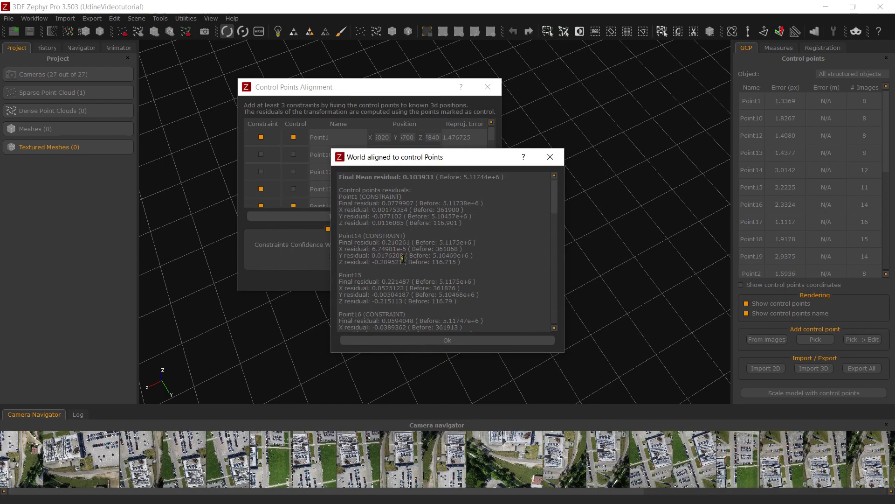
left_click(448, 341)
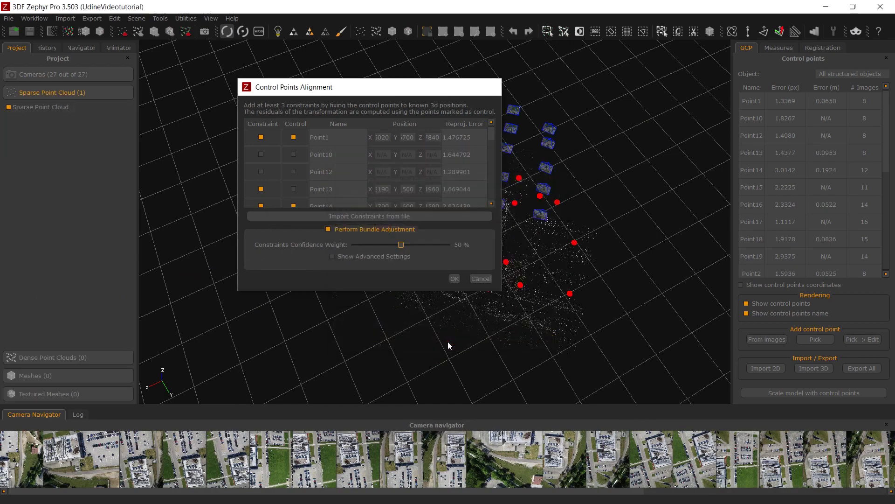
left_click_drag(430, 332, 456, 324)
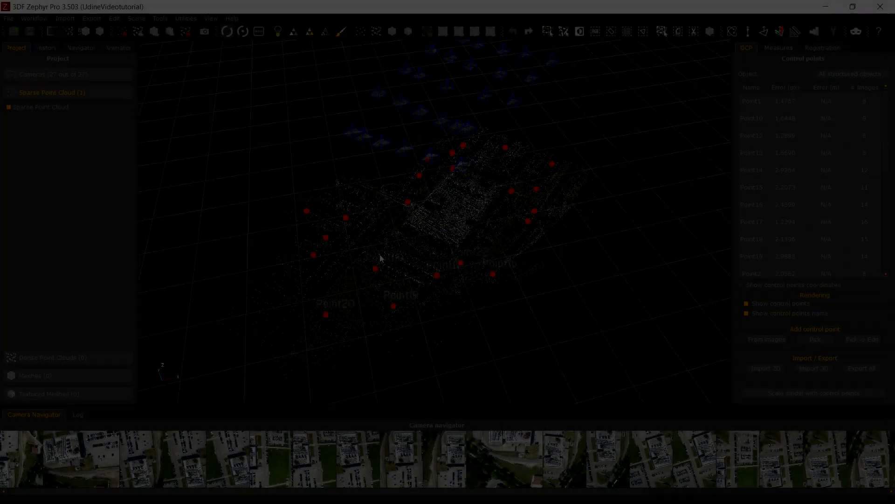
Optimize the camera parameters with an additional bundle adjustment at 50% constraints confidence weight.
left_click_drag(360, 265, 451, 253)
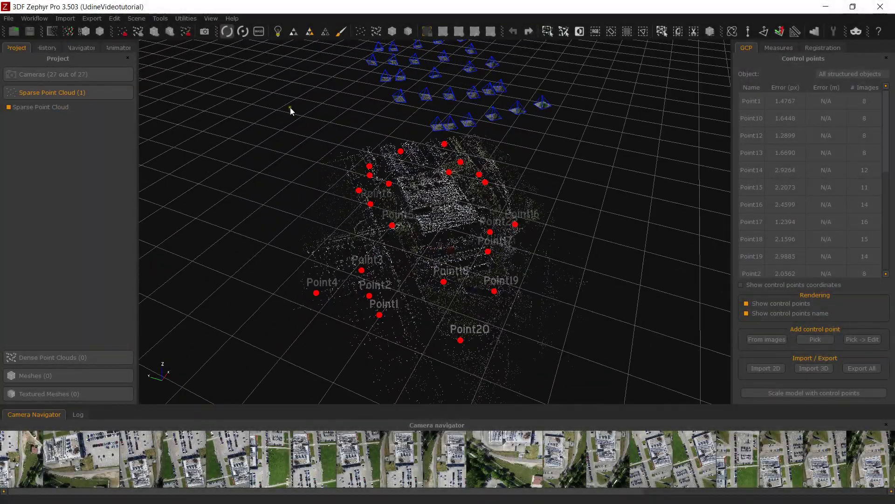
left_click(158, 18)
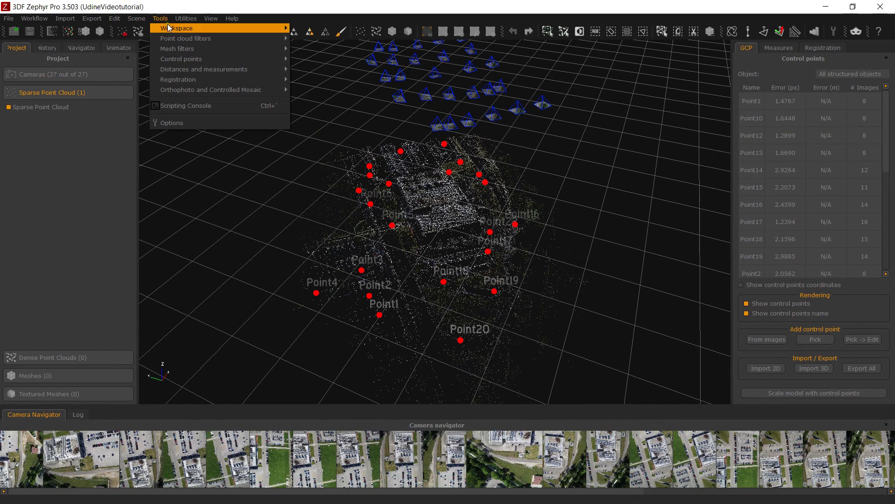
mouse_move(170, 28)
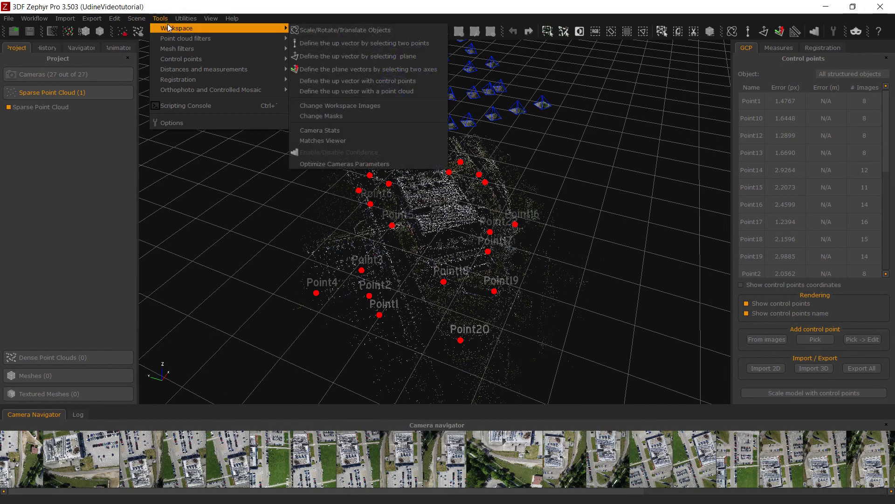
left_click(362, 163)
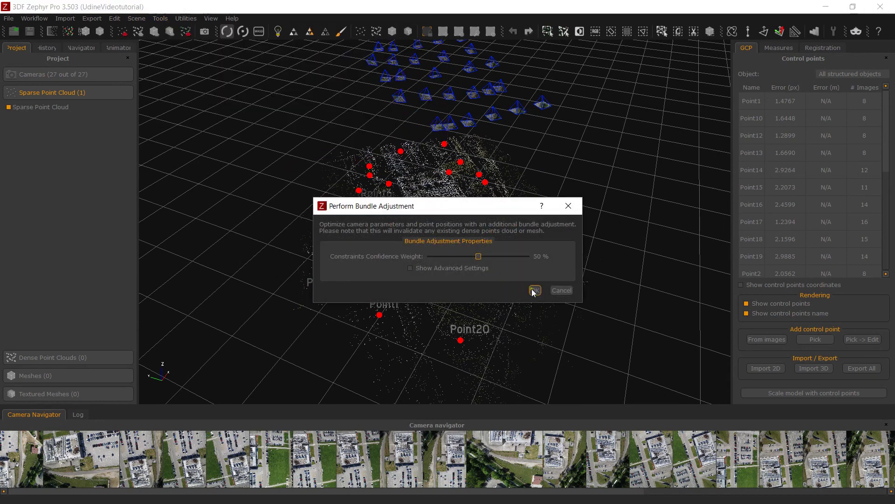
left_click(534, 290)
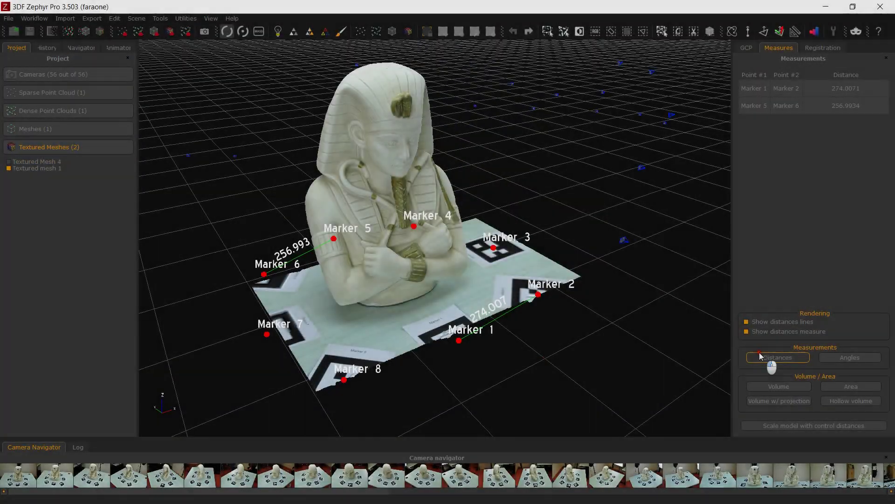
Add a control distance between the camera positions _DSC0681.JPG and _DSC0682.JPG in the faraone project.
left_click(761, 356)
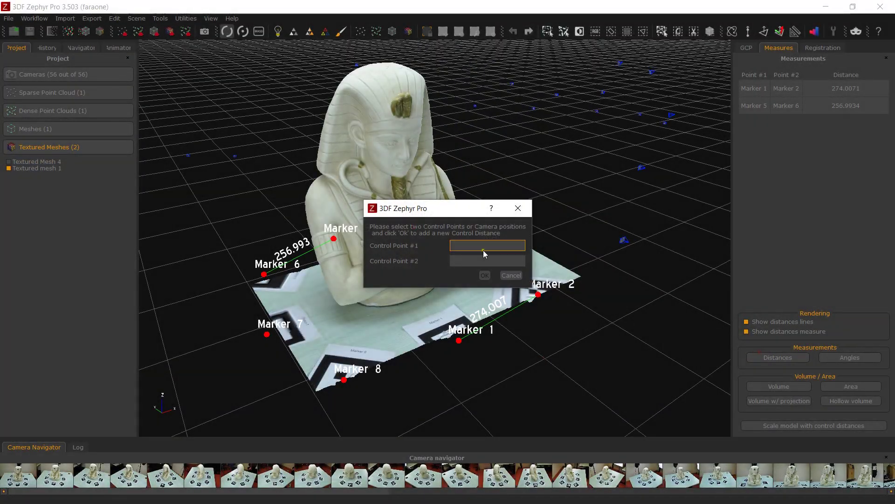
left_click(483, 250)
left_click(488, 309)
left_click(476, 260)
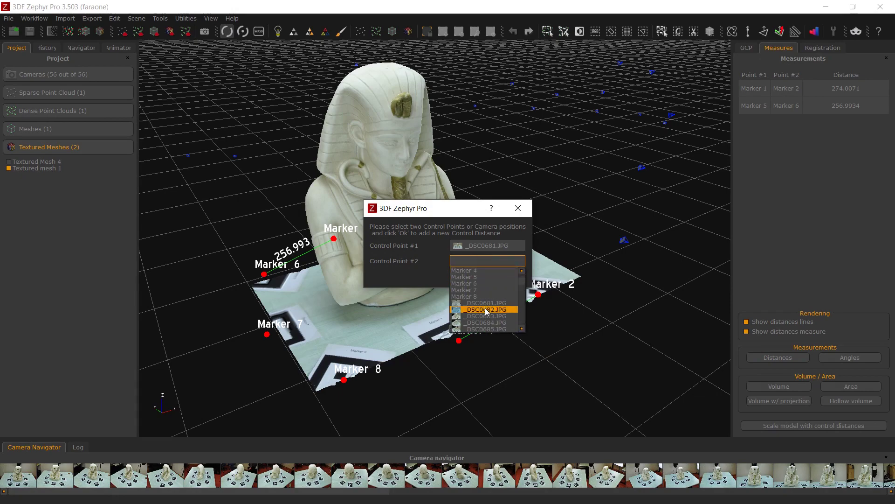
left_click(485, 310)
left_click(484, 276)
scroll(519, 313, "down", 5)
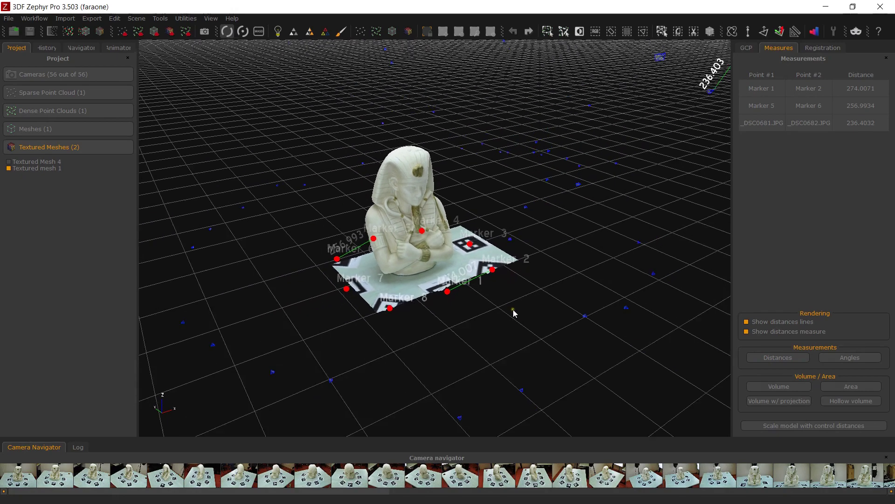
scroll(513, 309, "down", 1)
left_click_drag(599, 219, 515, 249)
scroll(572, 224, "up", 1)
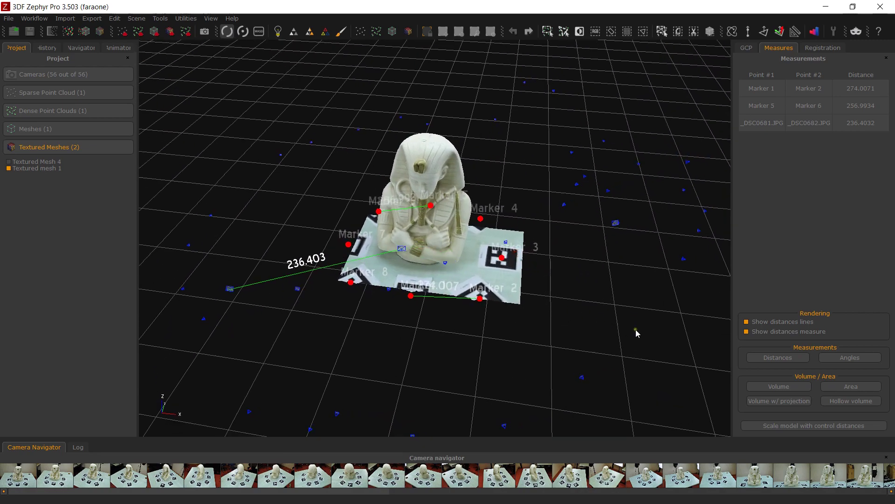
Set up another control distance from Marker 1 to a camera position.
left_click(765, 357)
left_click(497, 247)
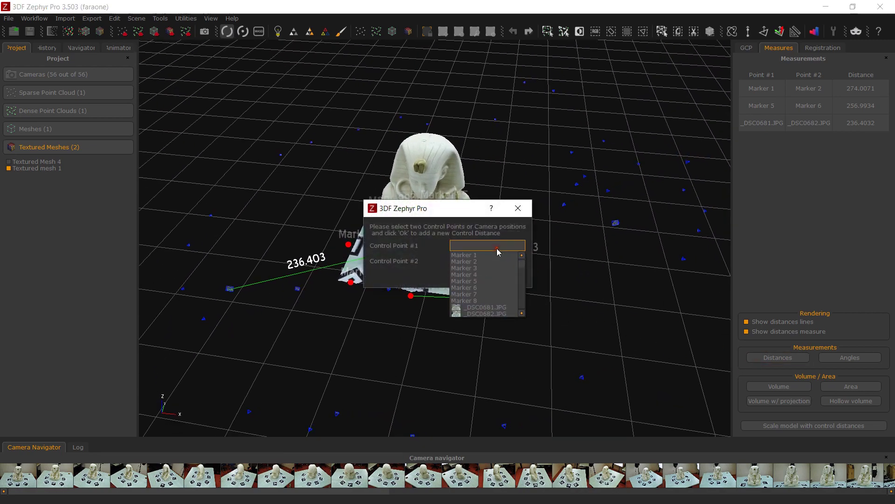
left_click(494, 255)
left_click(485, 262)
left_click(484, 329)
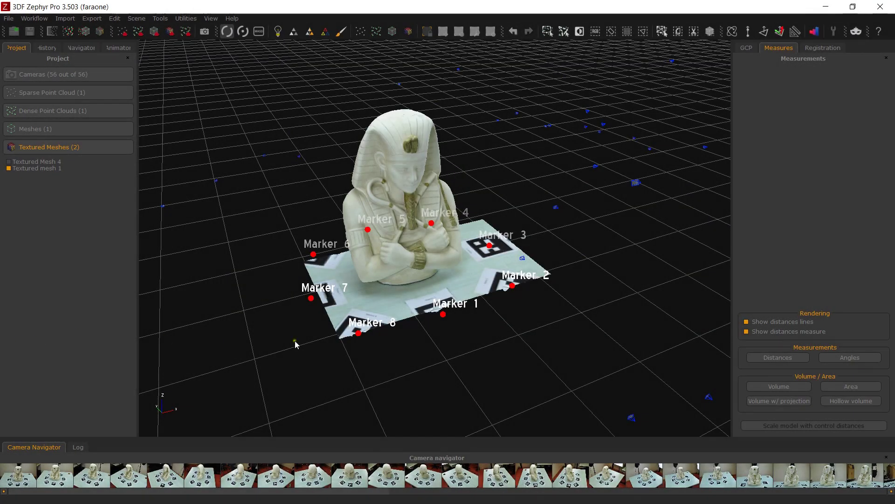
Add a control distance between Marker 1 and Marker 2 on the statue's base.
left_click_drag(377, 351, 391, 326)
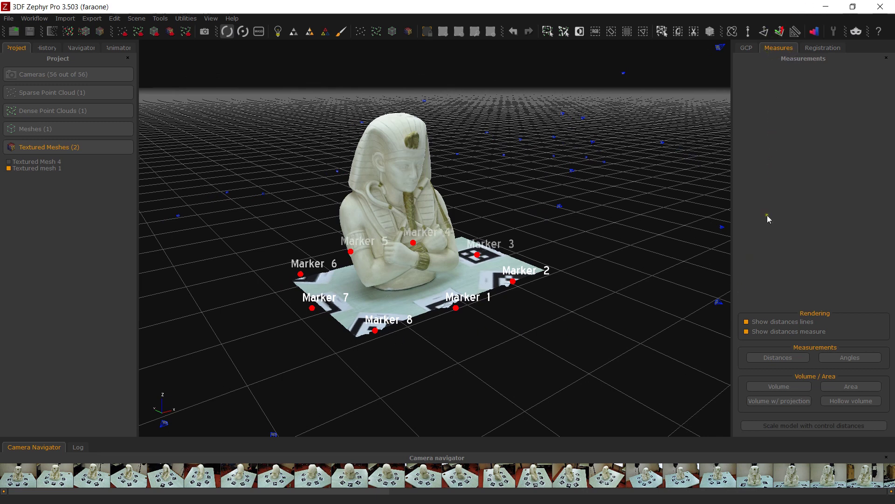
left_click(774, 357)
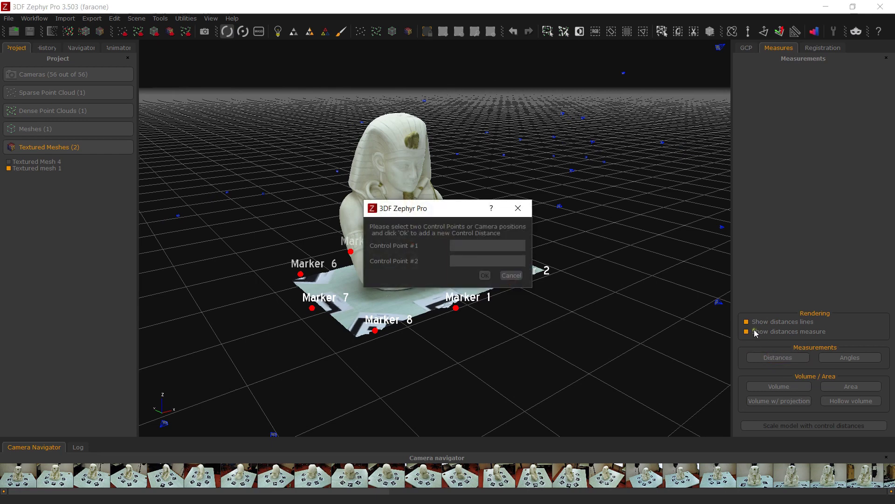
left_click(494, 247)
left_click(490, 254)
left_click(491, 261)
left_click(482, 277)
left_click(507, 277)
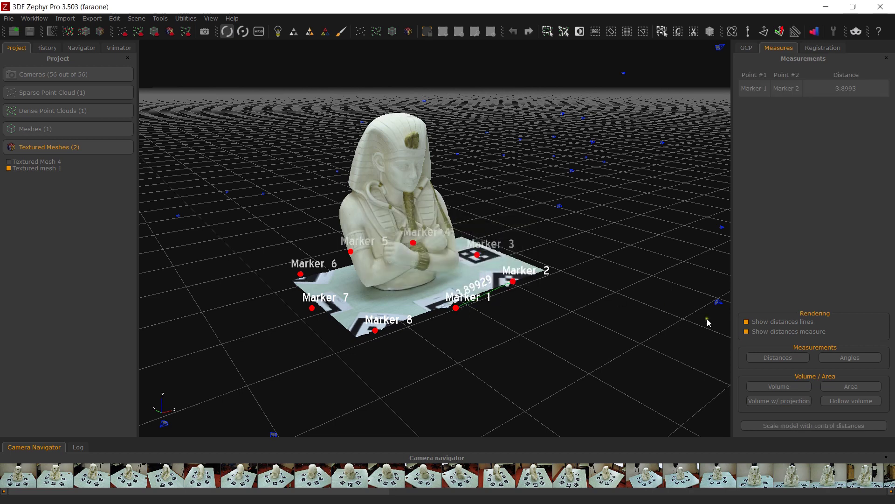
Add a second control distance between Marker 5 and Marker 6.
left_click(778, 358)
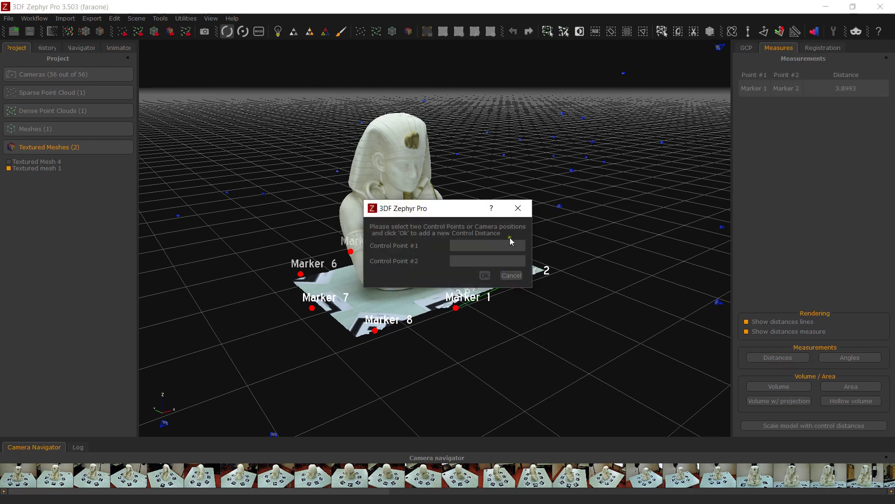
left_click(499, 246)
left_click(483, 279)
left_click(475, 261)
left_click(474, 303)
left_click(484, 275)
Start scaling the model with control distances and enable both marker distances as constraints.
mouse_move(336, 365)
left_mouse_down()
mouse_move(352, 387)
mouse_move(332, 412)
mouse_move(361, 395)
left_mouse_up()
scroll(352, 388, "up", 3)
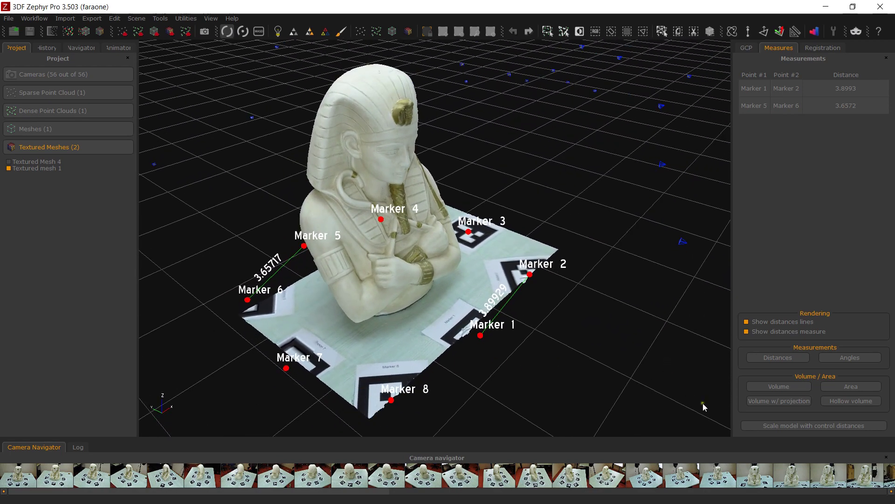
left_click(818, 429)
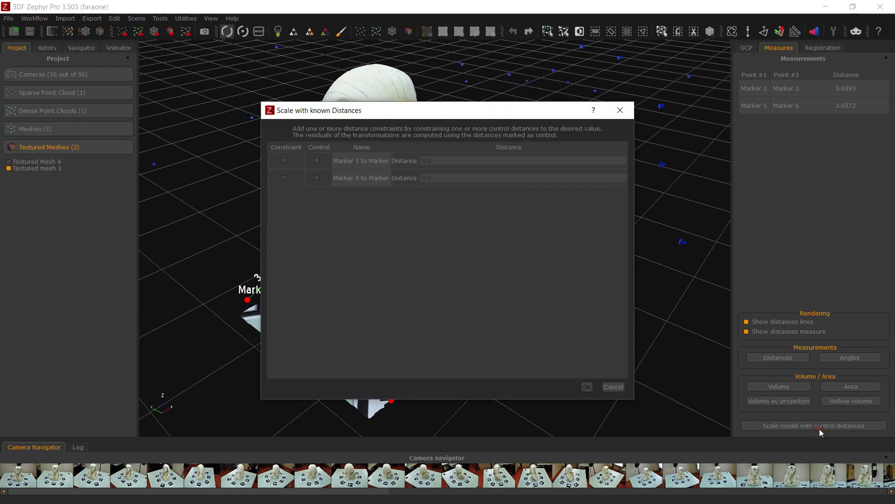
left_click(285, 161)
left_click(284, 179)
Set the Marker 1 to Marker 2 distance to 274 and the Marker 5 to Marker 6 distance to 257, and apply the scaling.
left_click(466, 161)
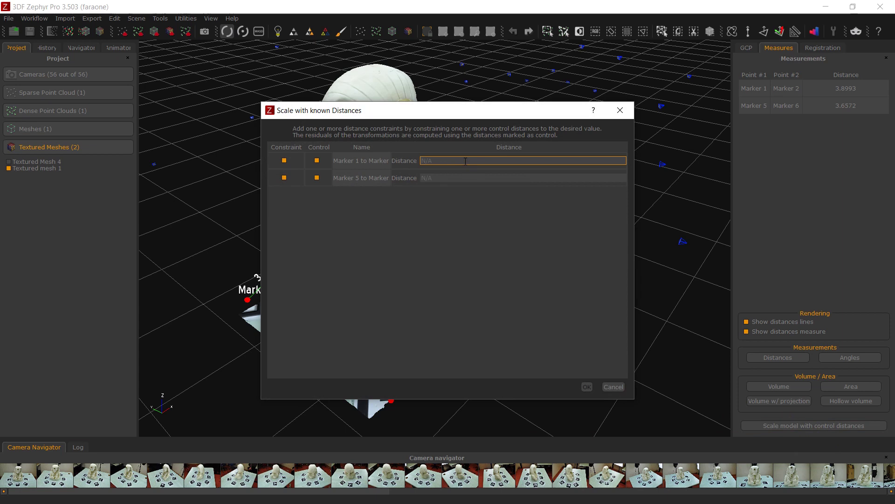
type("274")
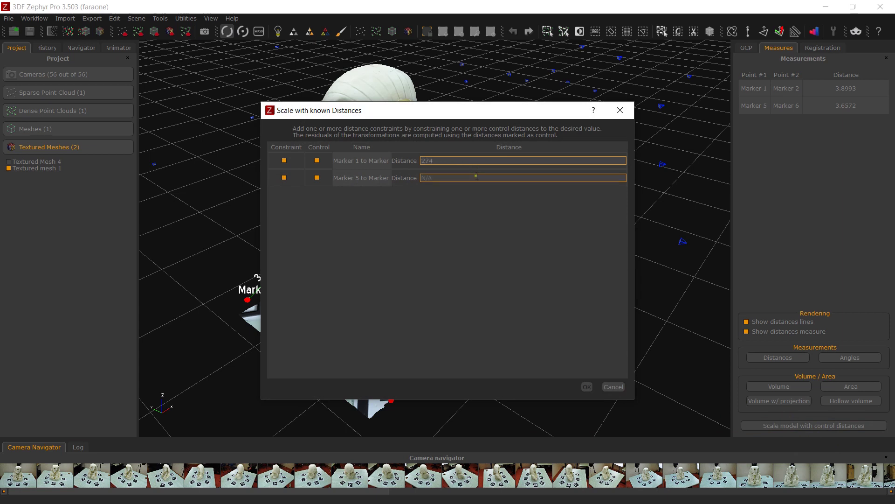
left_click(476, 177)
type("257")
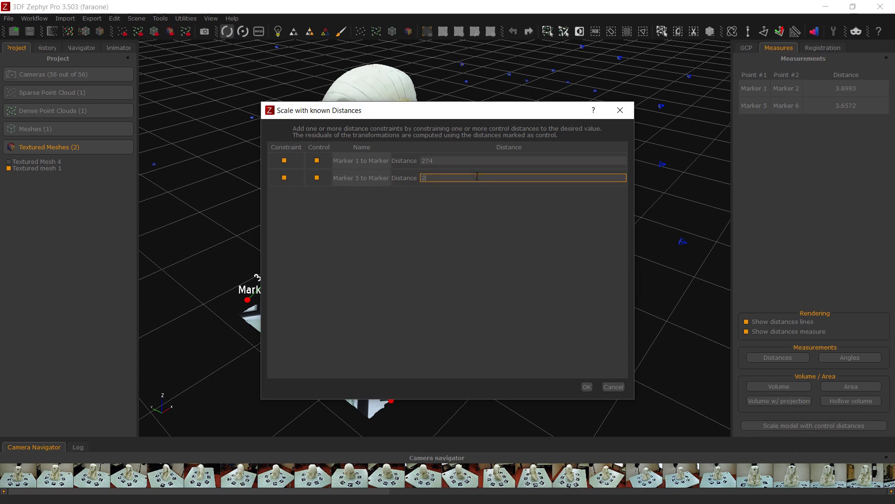
left_click(587, 386)
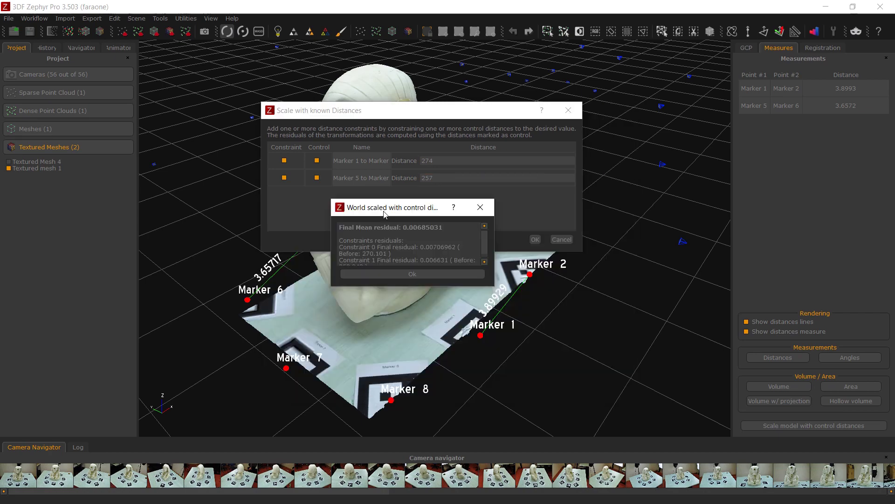
left_click(413, 273)
left_click_drag(468, 325, 258, 358)
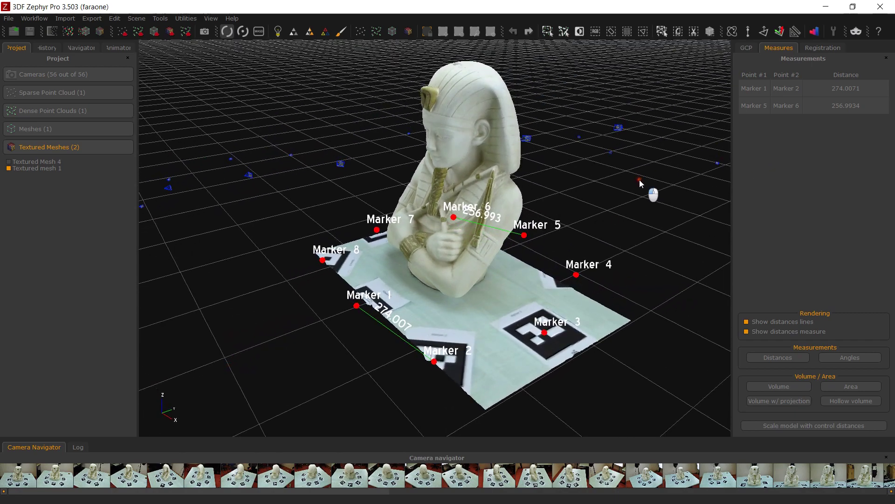
mouse_move(645, 188)
left_mouse_down()
mouse_move(619, 202)
mouse_move(662, 195)
left_mouse_up()
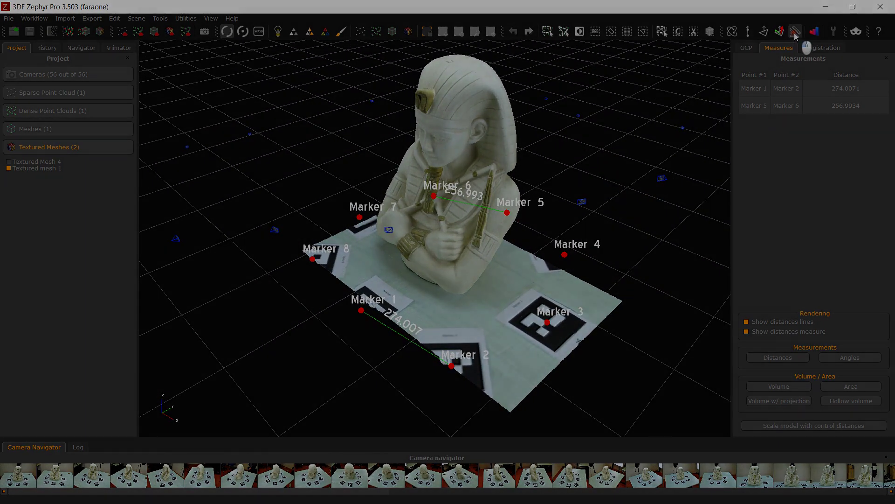